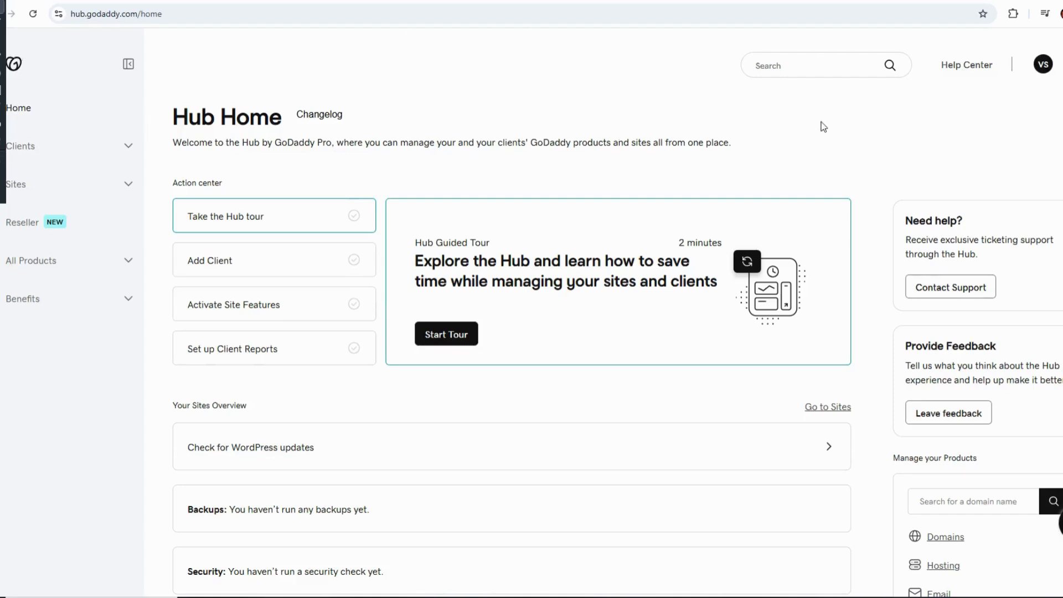
Open the account's My Products page and bring up the Domains section under All Products and Services.
{"action": "left_click", "coordinate": [1044, 65]}
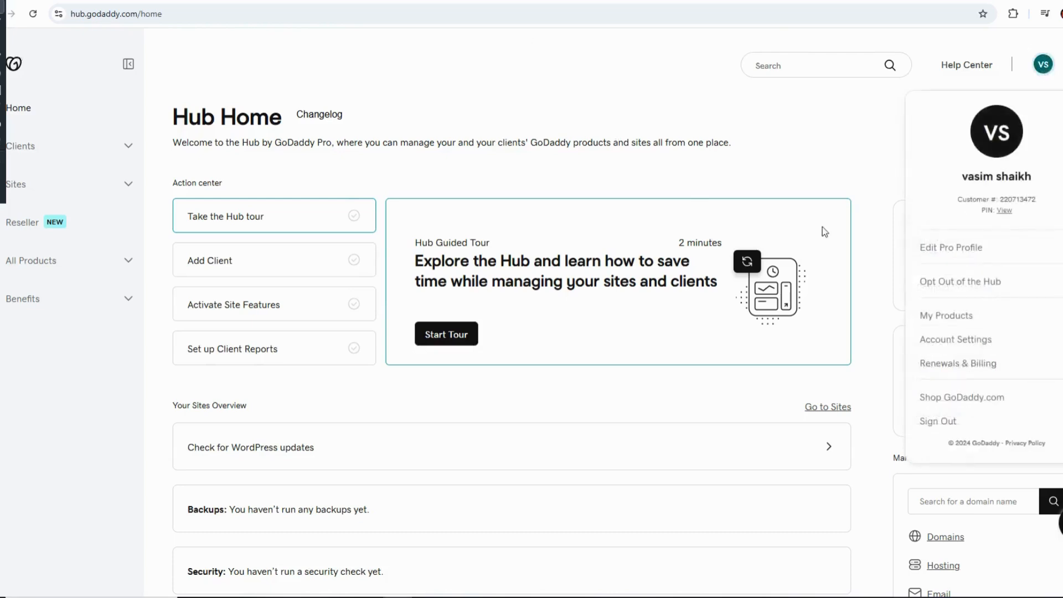
{"action": "left_click", "coordinate": [948, 315]}
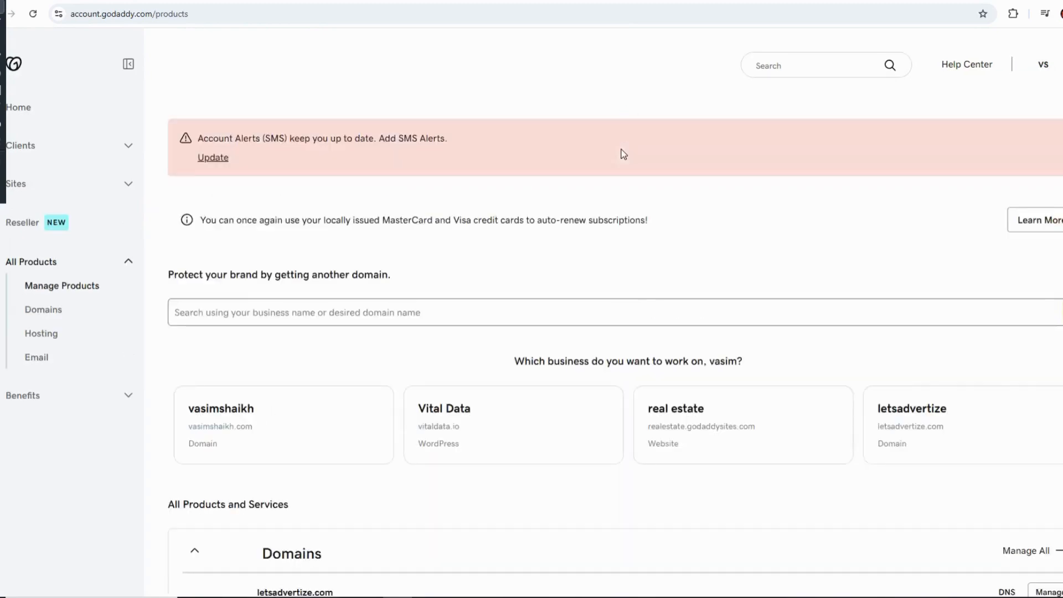
{"action": "scroll", "coordinate": [562, 169], "scroll_direction": "down", "scroll_amount": 5}
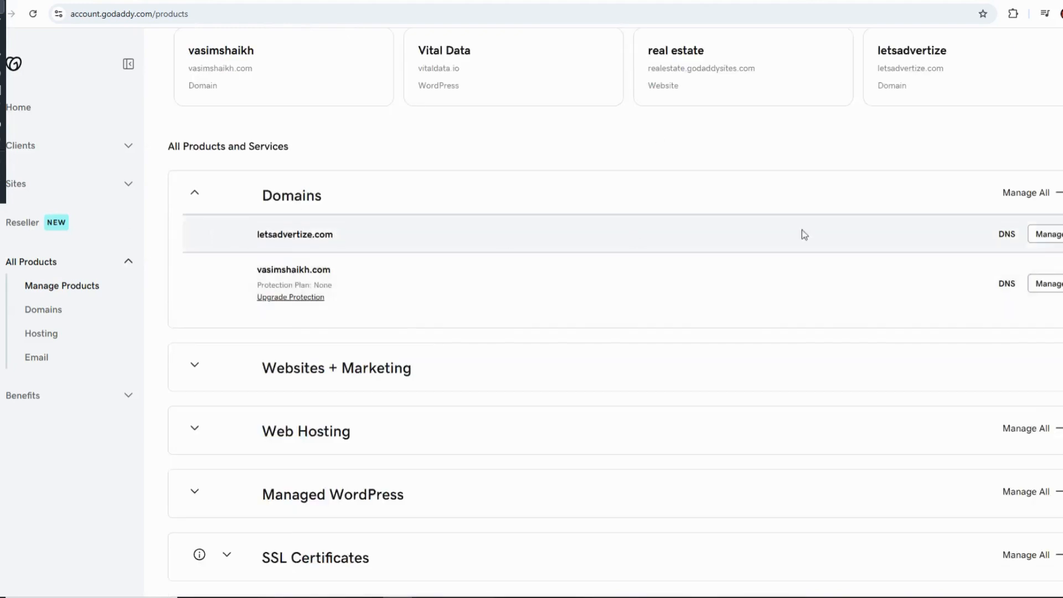
Examine the two domain names listed in the Domains section.
{"action": "left_click_drag", "start_coordinate": [258, 234], "coordinate": [397, 237]}
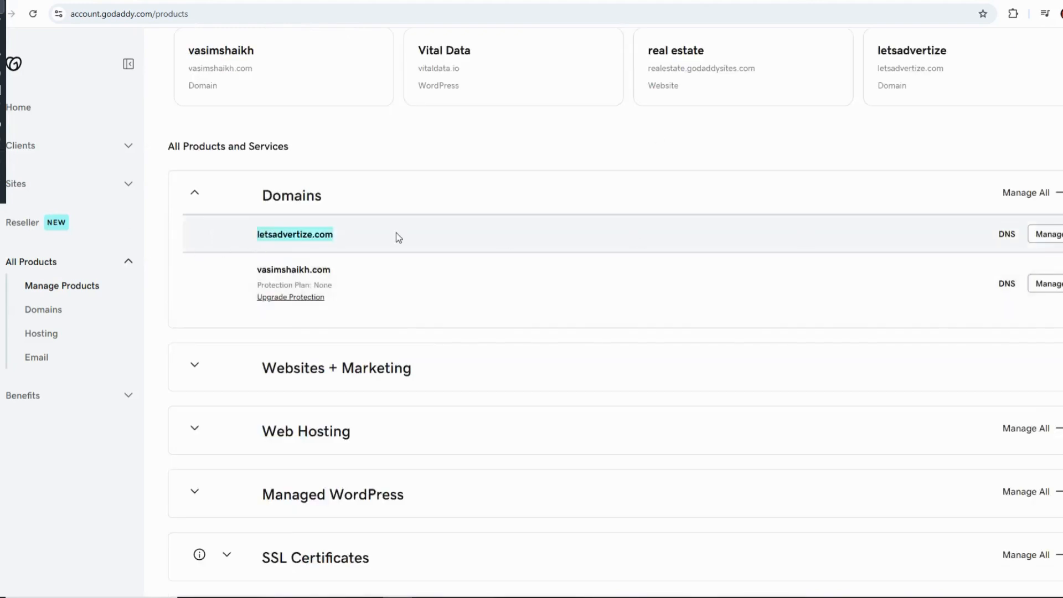
{"action": "left_click", "coordinate": [258, 234]}
{"action": "left_click_drag", "start_coordinate": [259, 235], "coordinate": [424, 230]}
{"action": "left_click", "coordinate": [424, 230]}
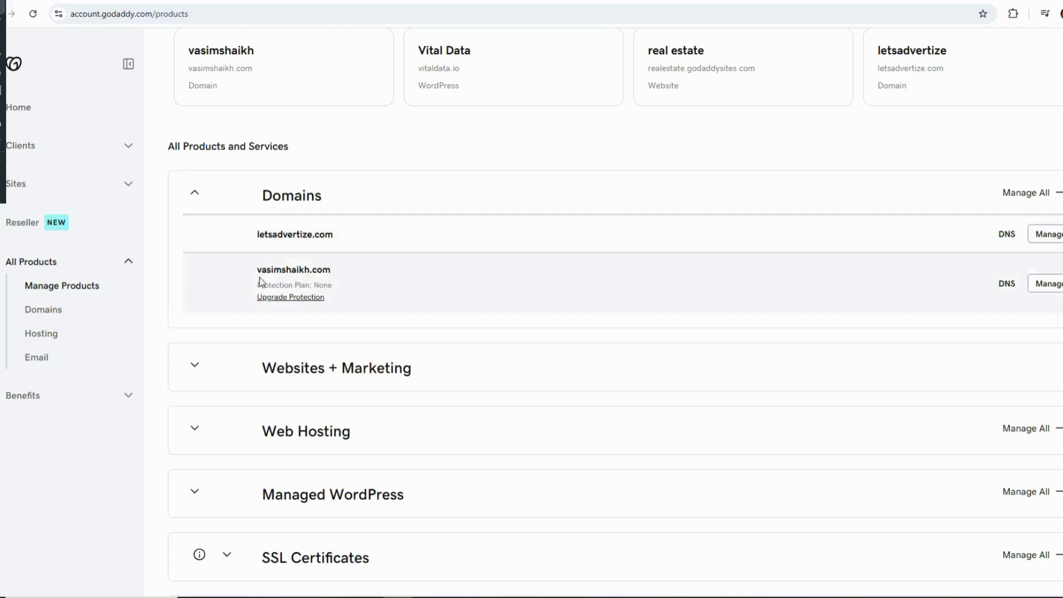
{"action": "left_click_drag", "start_coordinate": [258, 269], "coordinate": [337, 275]}
{"action": "left_click", "coordinate": [326, 270]}
{"action": "left_click_drag", "start_coordinate": [259, 269], "coordinate": [338, 272]}
{"action": "left_click", "coordinate": [335, 272]}
{"action": "left_click_drag", "start_coordinate": [257, 269], "coordinate": [328, 269]}
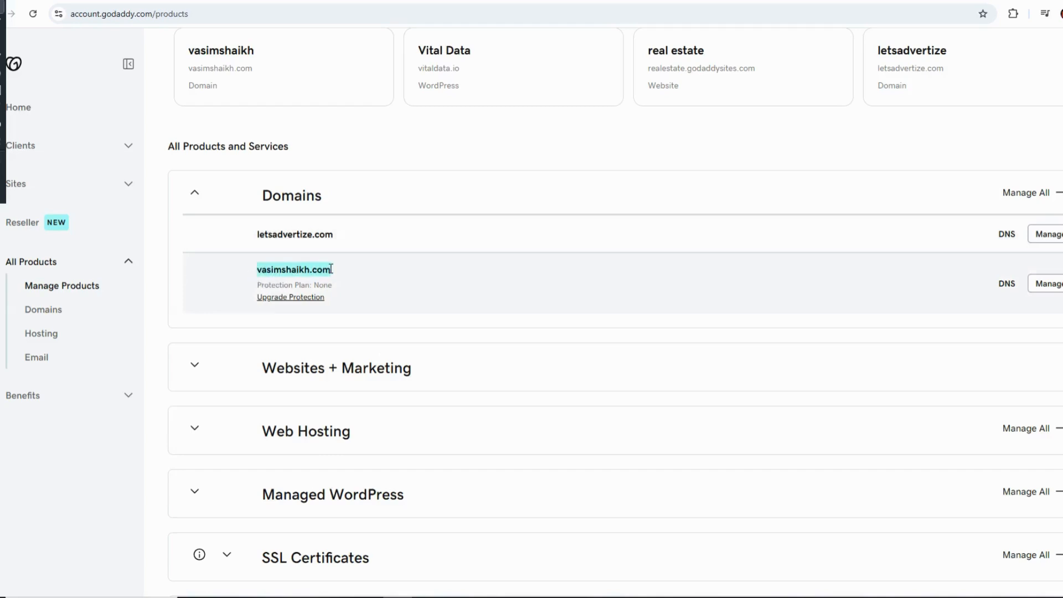
{"action": "left_click", "coordinate": [331, 269]}
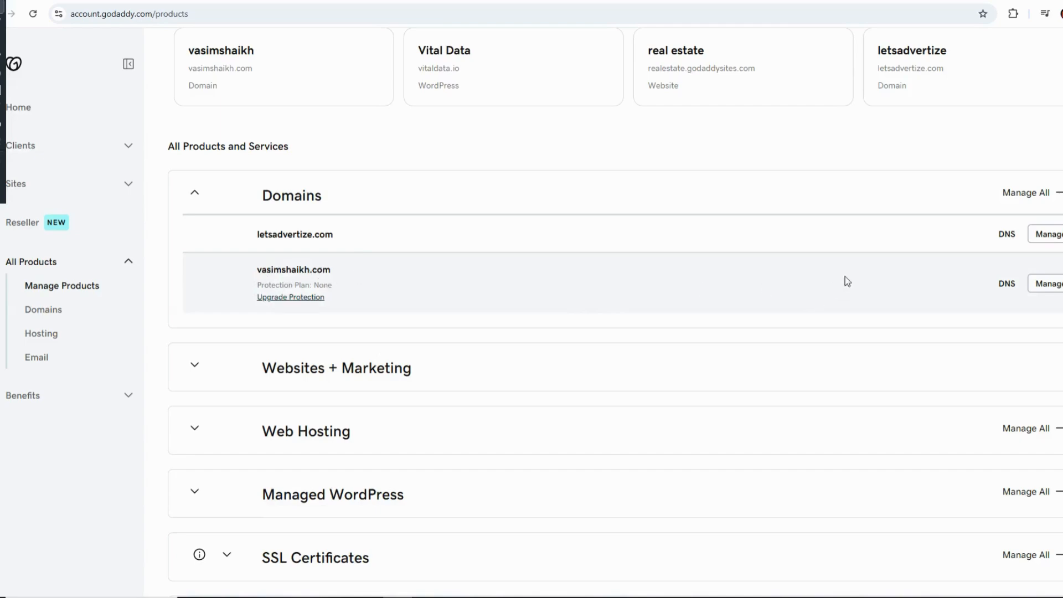
Open the management page of the second domain in the Domains list.
{"action": "left_click_drag", "start_coordinate": [255, 271], "coordinate": [484, 291]}
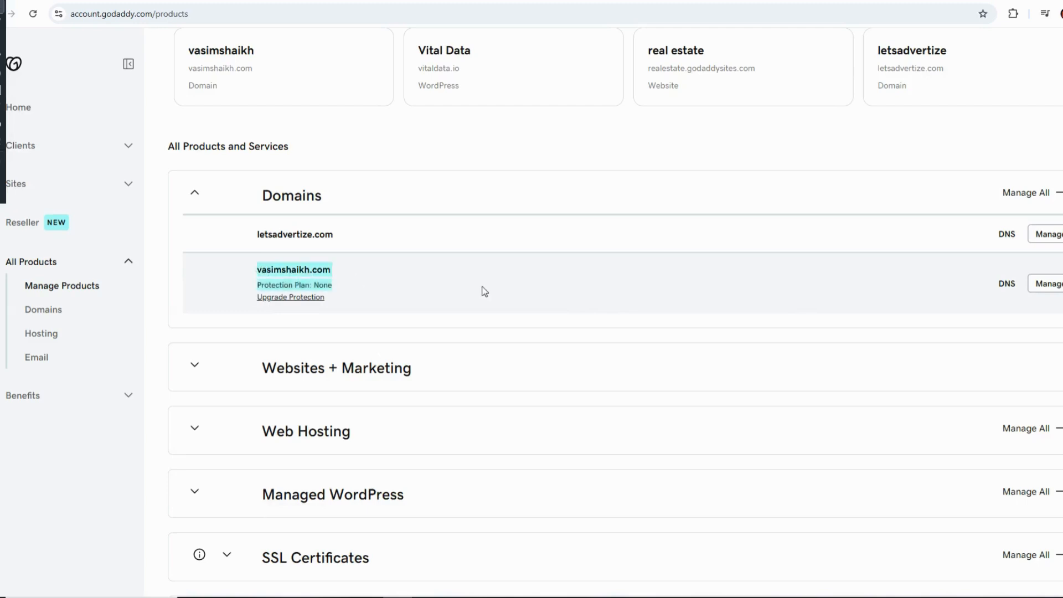
{"action": "left_click", "coordinate": [945, 294]}
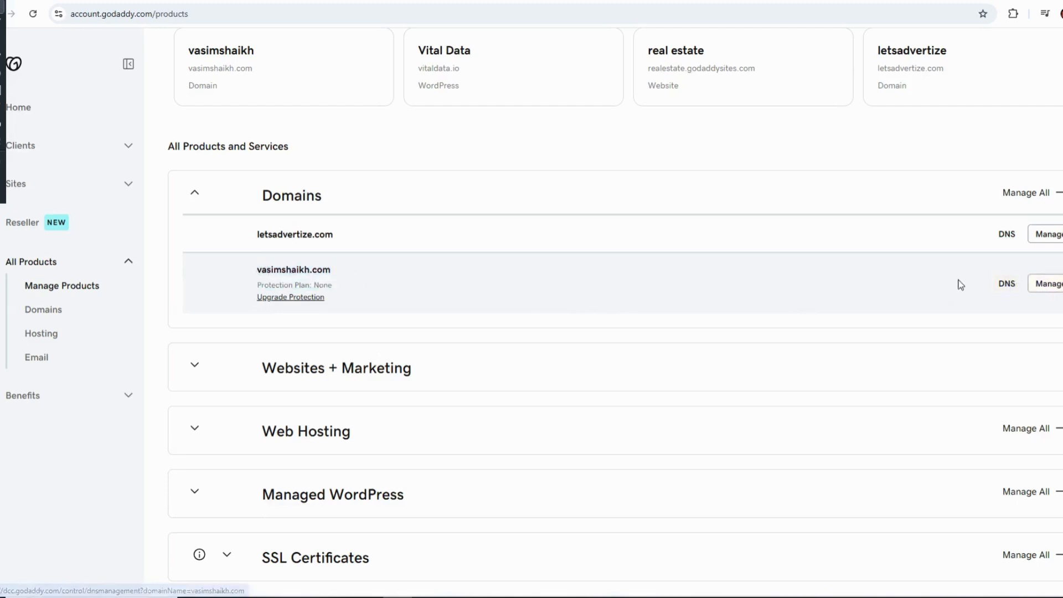
{"action": "left_click", "coordinate": [1048, 284]}
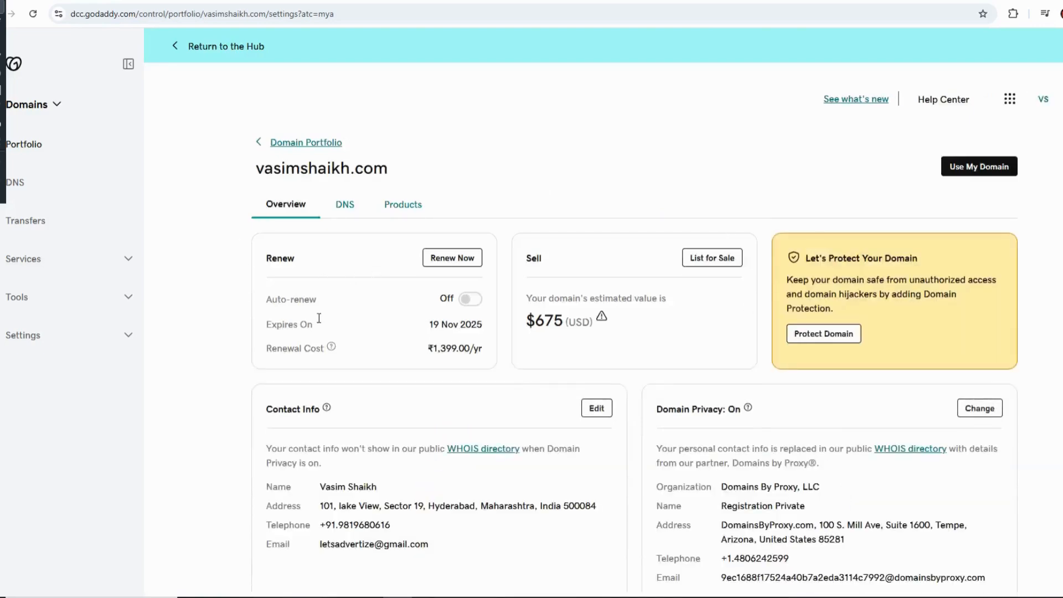
Examine the domain's overview page, including its Contact Info and Domain Privacy sections.
{"action": "scroll", "coordinate": [339, 280], "scroll_direction": "down", "scroll_amount": 2}
{"action": "scroll", "coordinate": [263, 176], "scroll_direction": "up", "scroll_amount": 2}
{"action": "left_click_drag", "start_coordinate": [263, 176], "coordinate": [390, 171]}
{"action": "left_click", "coordinate": [423, 171]}
{"action": "scroll", "coordinate": [456, 194], "scroll_direction": "down", "scroll_amount": 1}
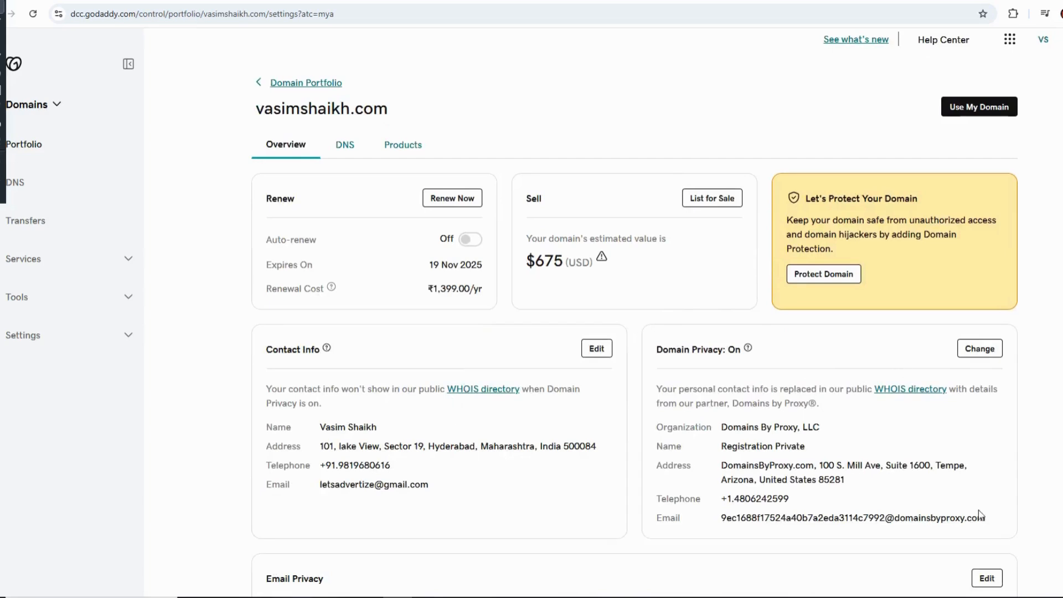
{"action": "left_click_drag", "start_coordinate": [272, 348], "coordinate": [324, 350]}
{"action": "mouse_move", "coordinate": [327, 349]}
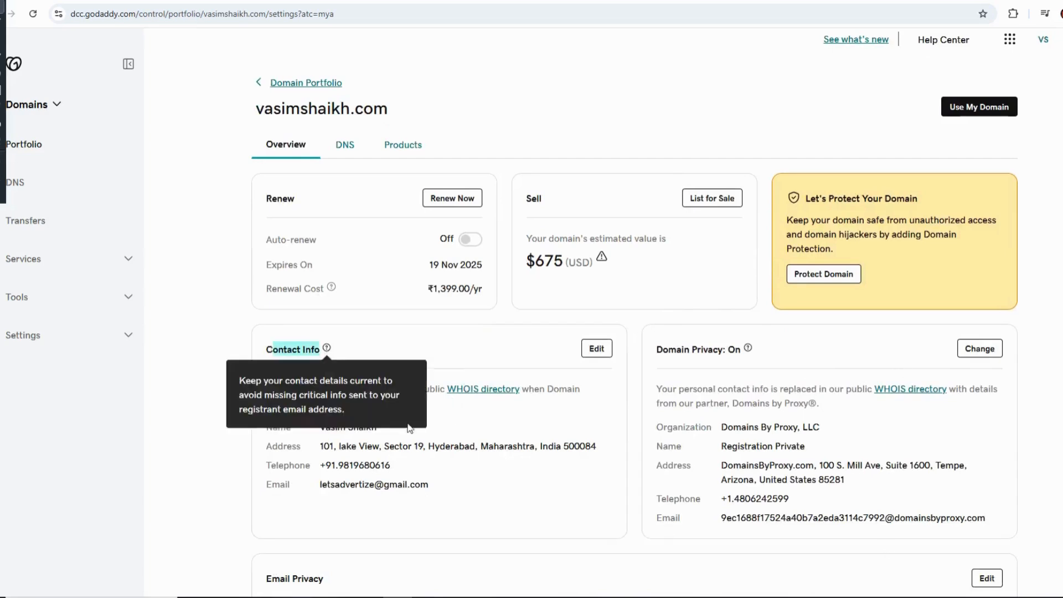
{"action": "left_click", "coordinate": [511, 343]}
{"action": "scroll", "coordinate": [726, 382], "scroll_direction": "up", "scroll_amount": 1}
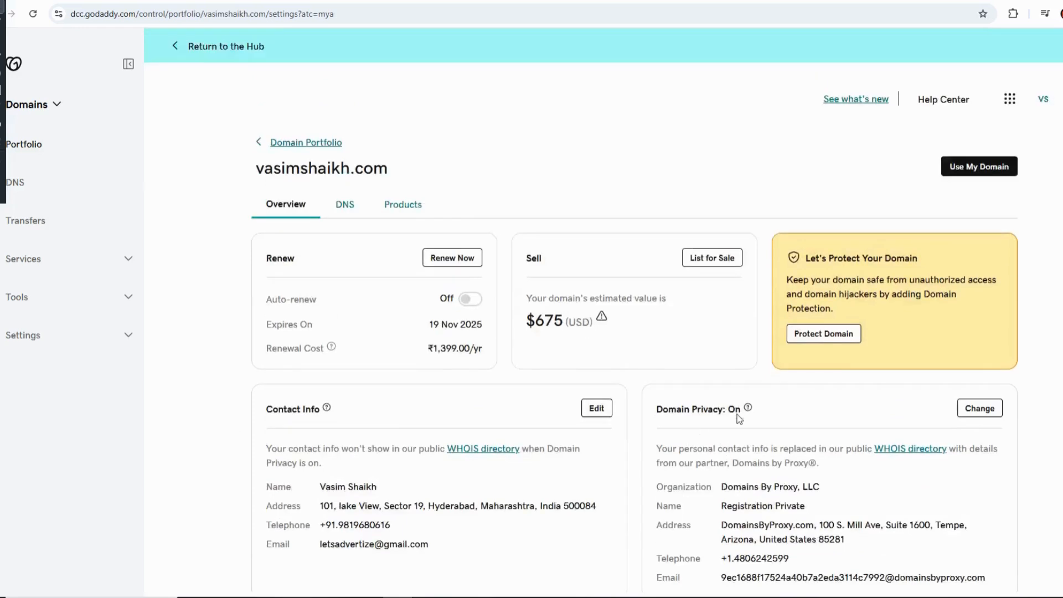
{"action": "mouse_move", "coordinate": [748, 408]}
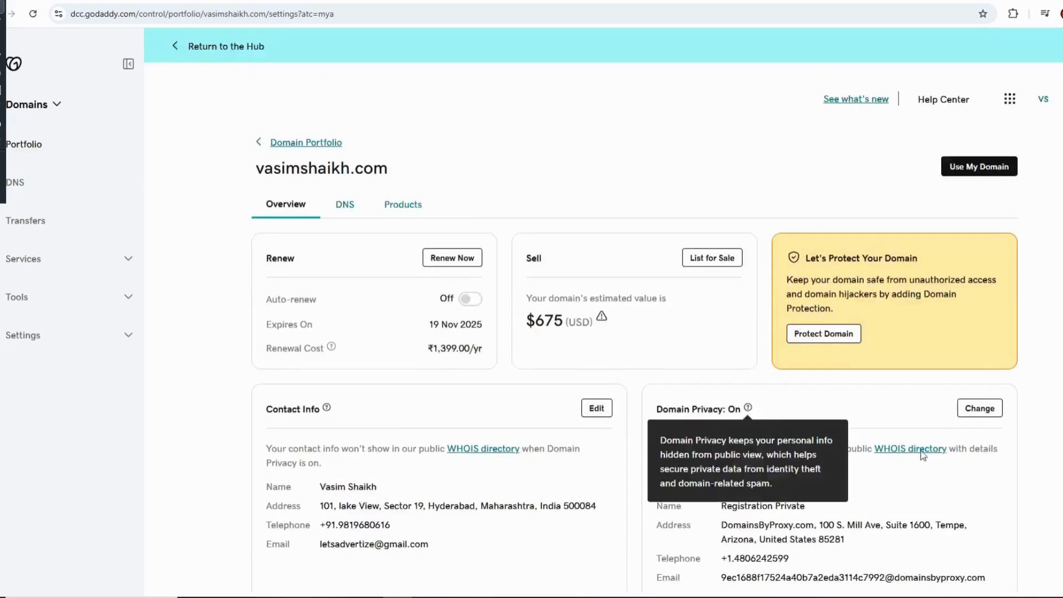
Open the domain's DNS settings and look through its DNS records.
{"action": "left_click", "coordinate": [345, 206]}
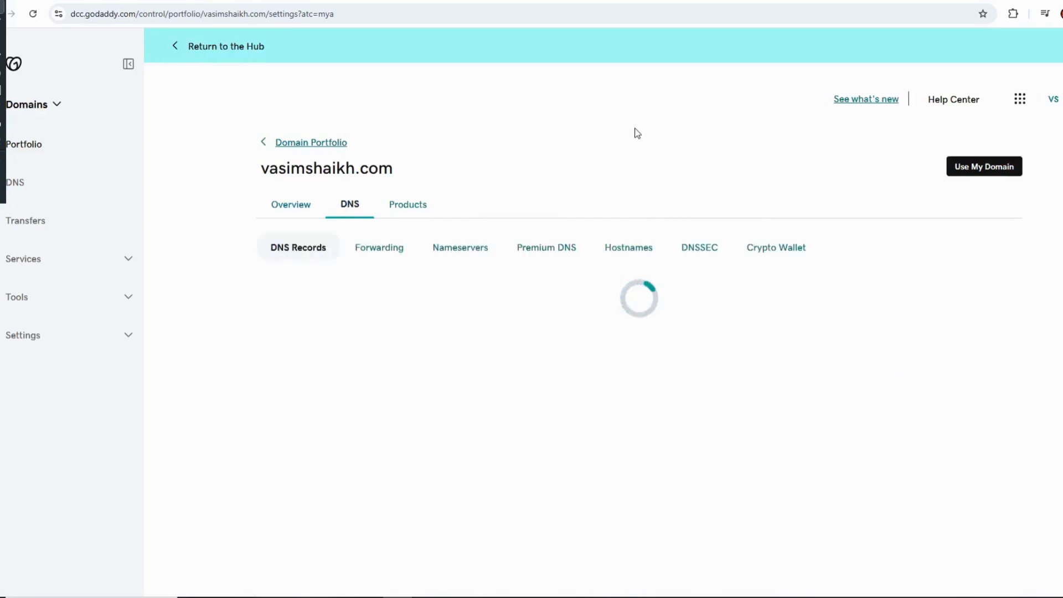
{"action": "scroll", "coordinate": [510, 245], "scroll_direction": "down", "scroll_amount": 3}
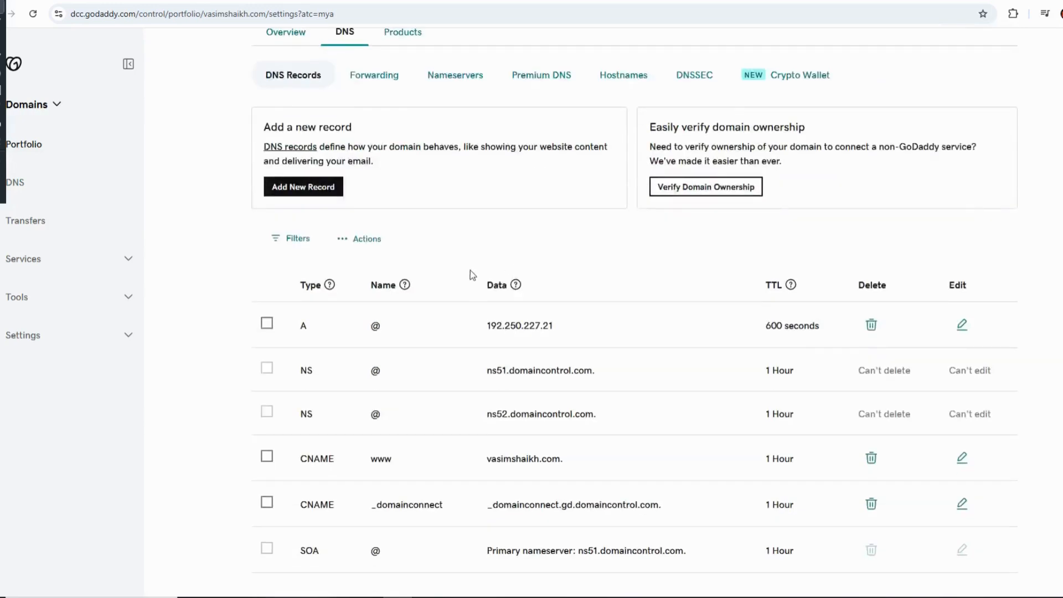
{"action": "scroll", "coordinate": [380, 460], "scroll_direction": "up", "scroll_amount": 1}
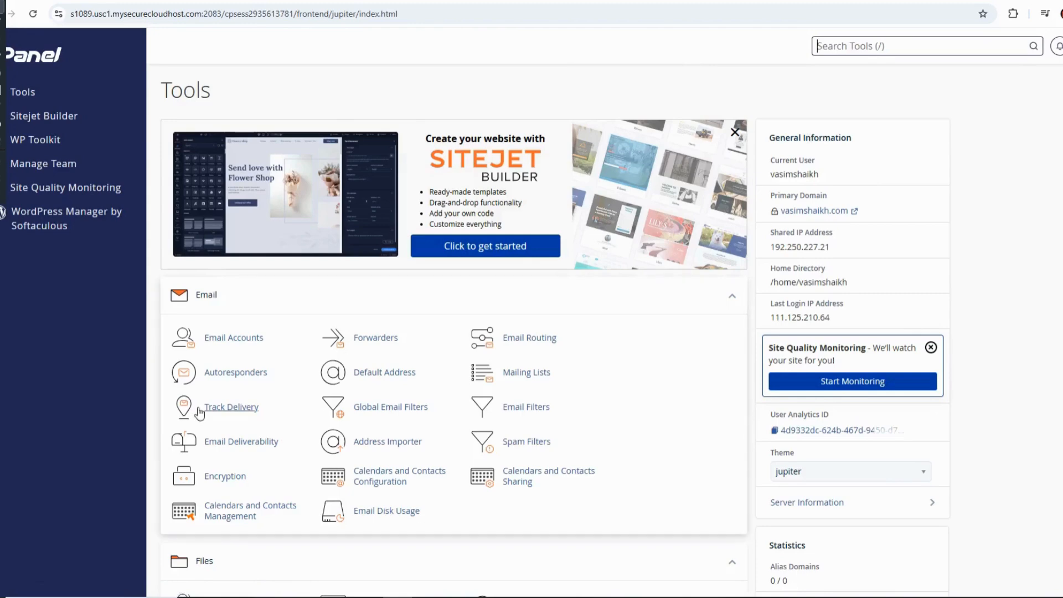
Switch to the hosting account's cPanel and select the Shared IP Address under General Information.
{"action": "scroll", "coordinate": [561, 479], "scroll_direction": "down", "scroll_amount": 4}
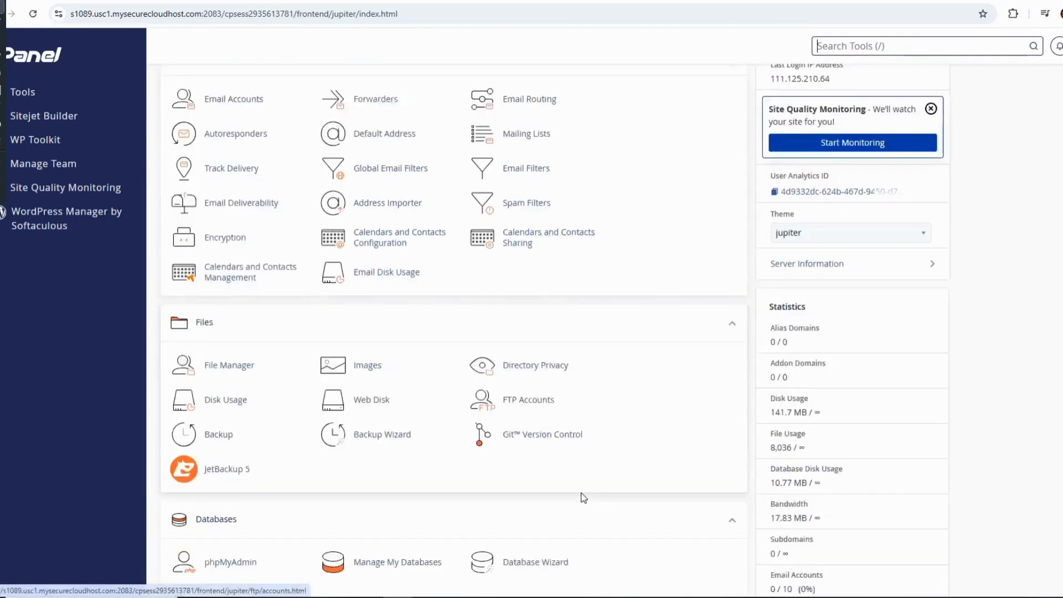
{"action": "scroll", "coordinate": [584, 497], "scroll_direction": "up", "scroll_amount": 4}
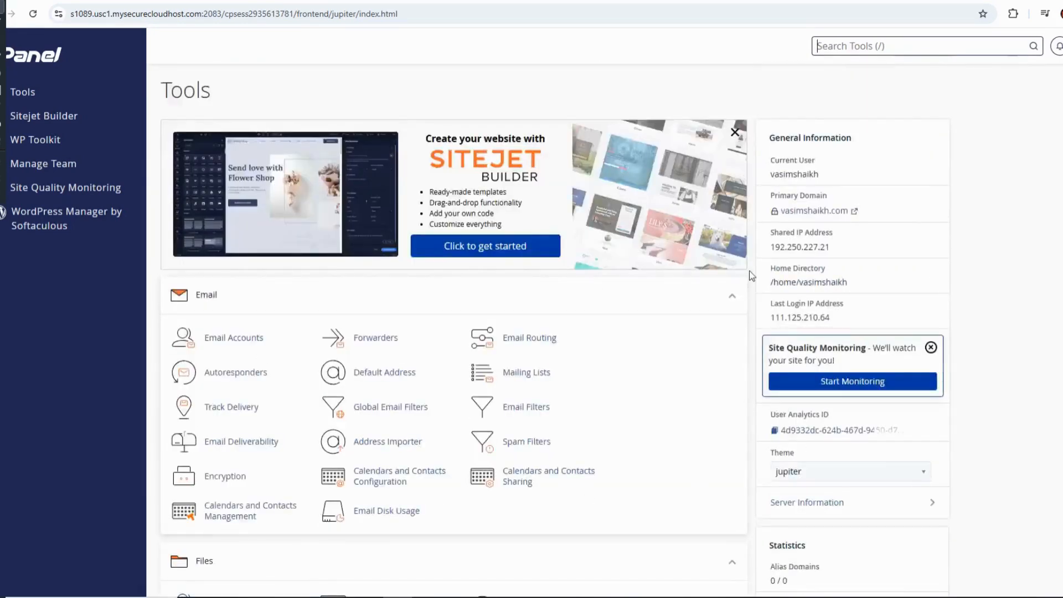
{"action": "left_click_drag", "start_coordinate": [770, 228], "coordinate": [857, 260]}
{"action": "left_click_drag", "start_coordinate": [771, 247], "coordinate": [844, 257]}
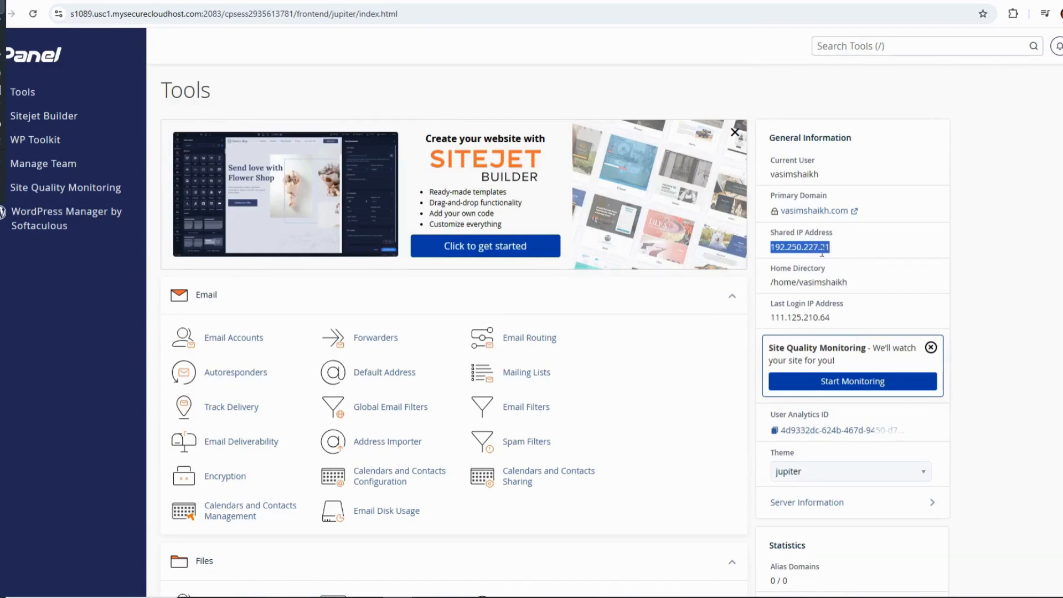
Return to the GoDaddy DNS records and save the @ A record with 192.250.227.21 as its value.
{"action": "left_click", "coordinate": [432, 1]}
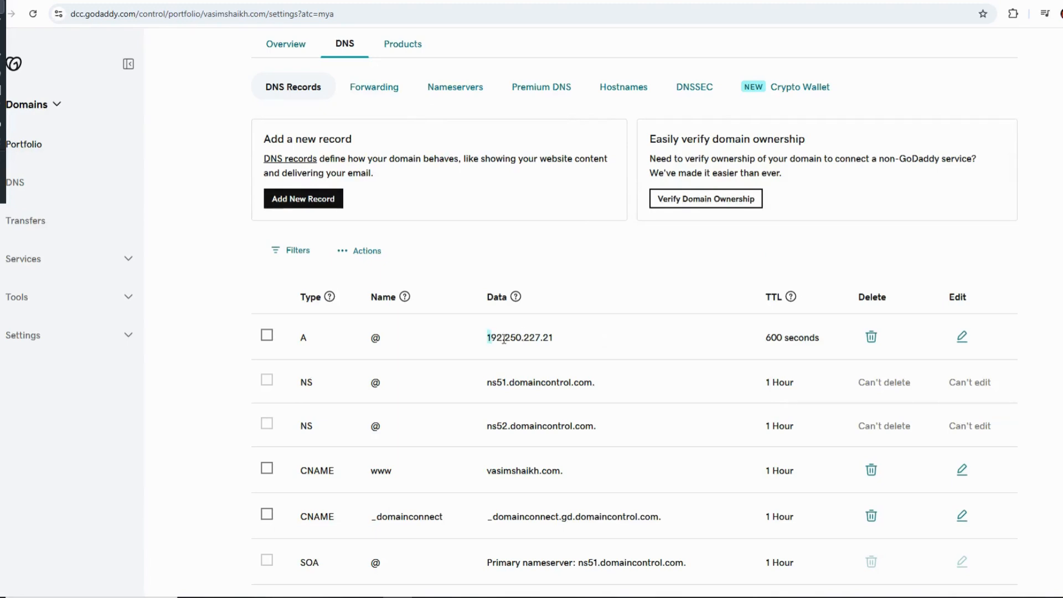
{"action": "left_click_drag", "start_coordinate": [504, 339], "coordinate": [558, 341]}
{"action": "left_click", "coordinate": [556, 340]}
{"action": "left_click_drag", "start_coordinate": [299, 340], "coordinate": [438, 346]}
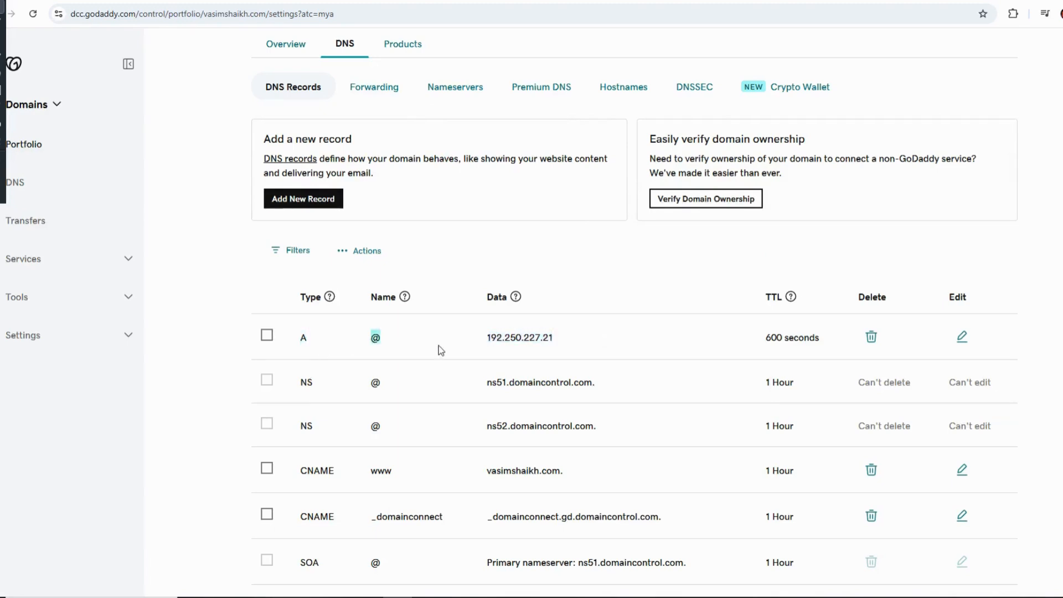
{"action": "left_click", "coordinate": [963, 338]}
{"action": "triple_click", "coordinate": [737, 380]}
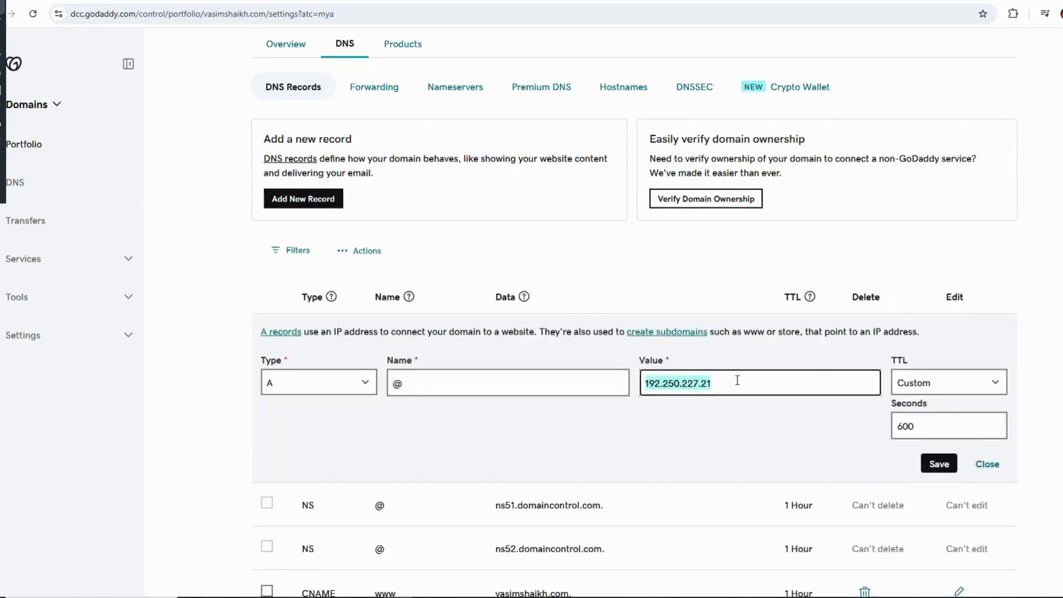
{"action": "left_click", "coordinate": [737, 379]}
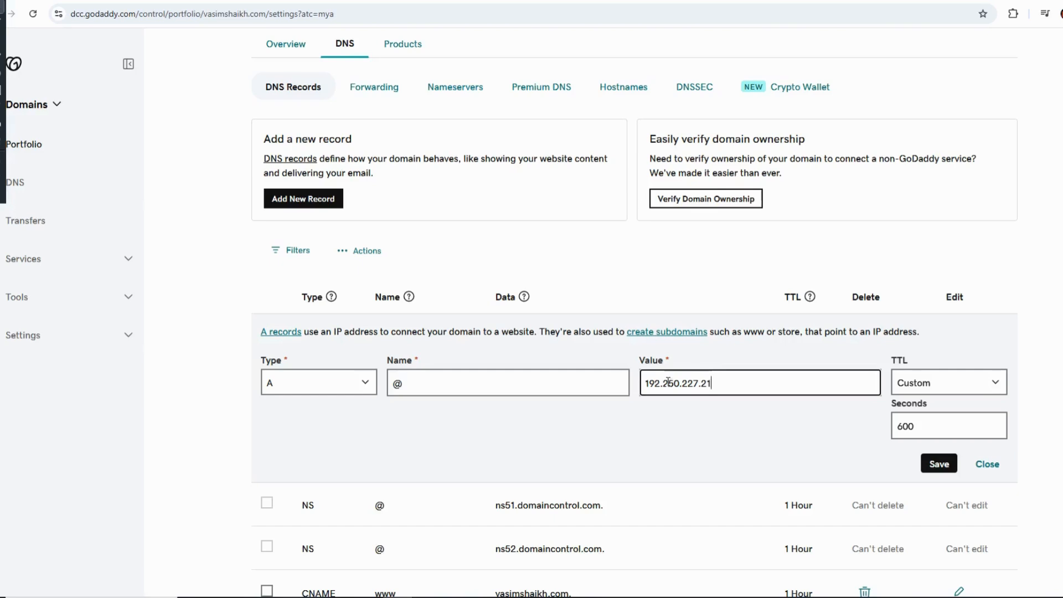
{"action": "left_click", "coordinate": [939, 464]}
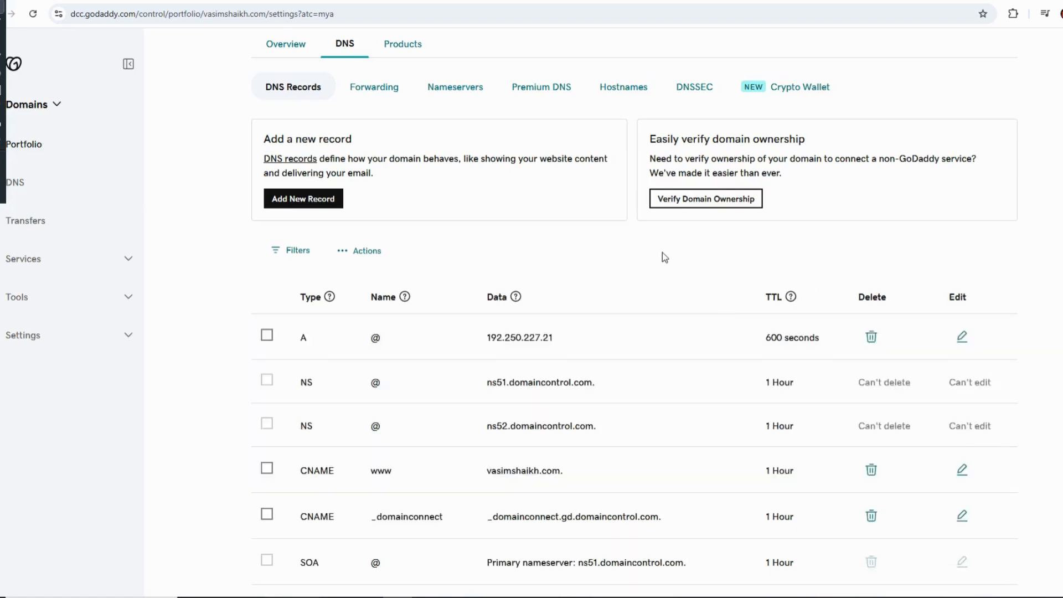
Open the domain's nameserver settings and start changing its nameservers.
{"action": "scroll", "coordinate": [593, 277], "scroll_direction": "up", "scroll_amount": 1}
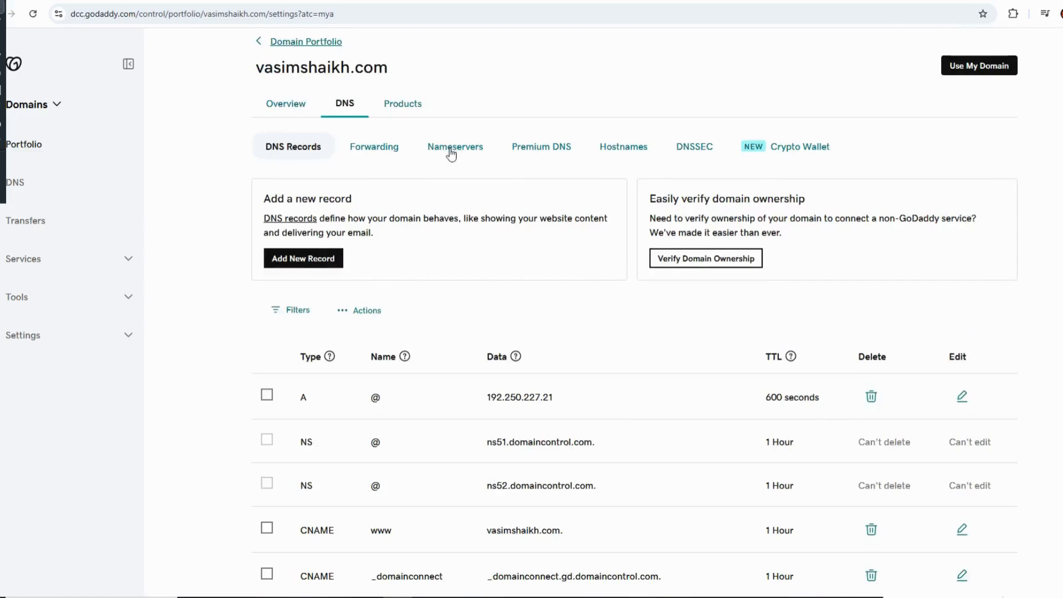
{"action": "left_click", "coordinate": [452, 148]}
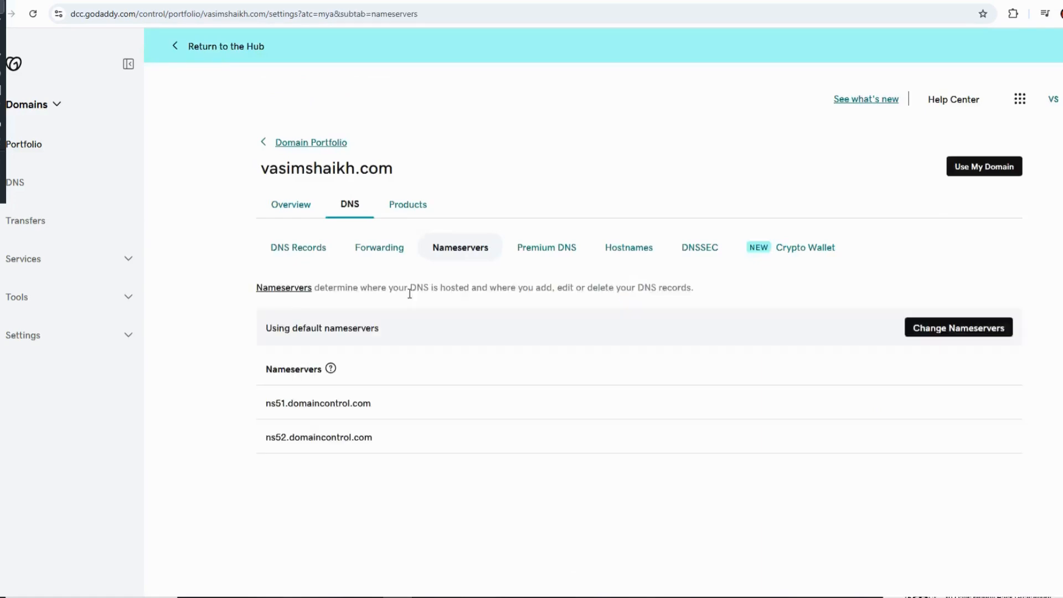
{"action": "left_click", "coordinate": [951, 329]}
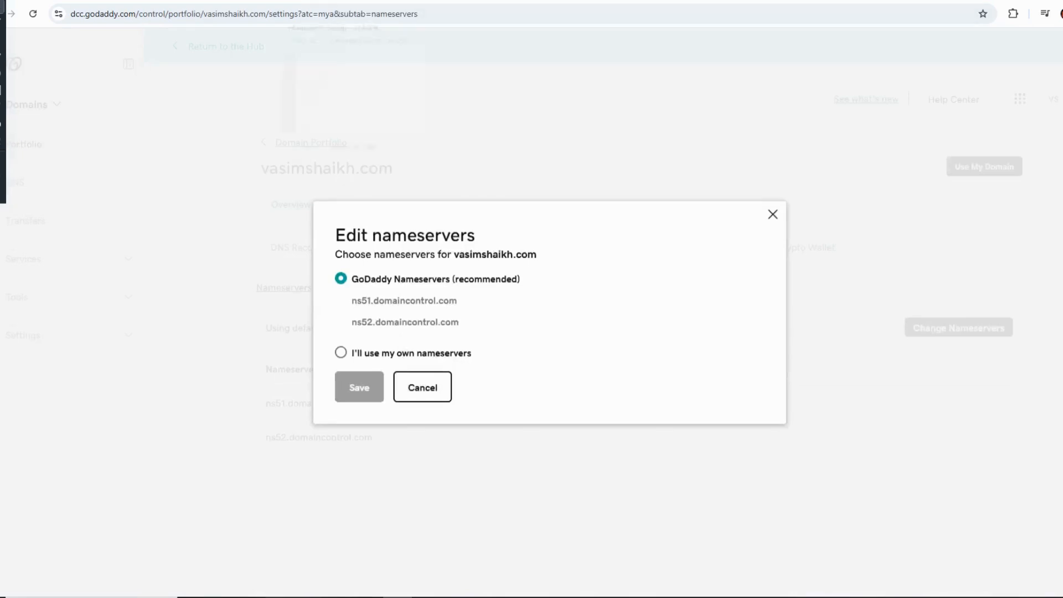
Copy ns1.mysecurecloudhost.com from the WHM nameserver list and enter it as Nameserver 1 under the domain's own-nameservers option in GoDaddy.
{"action": "left_click", "coordinate": [303, 1]}
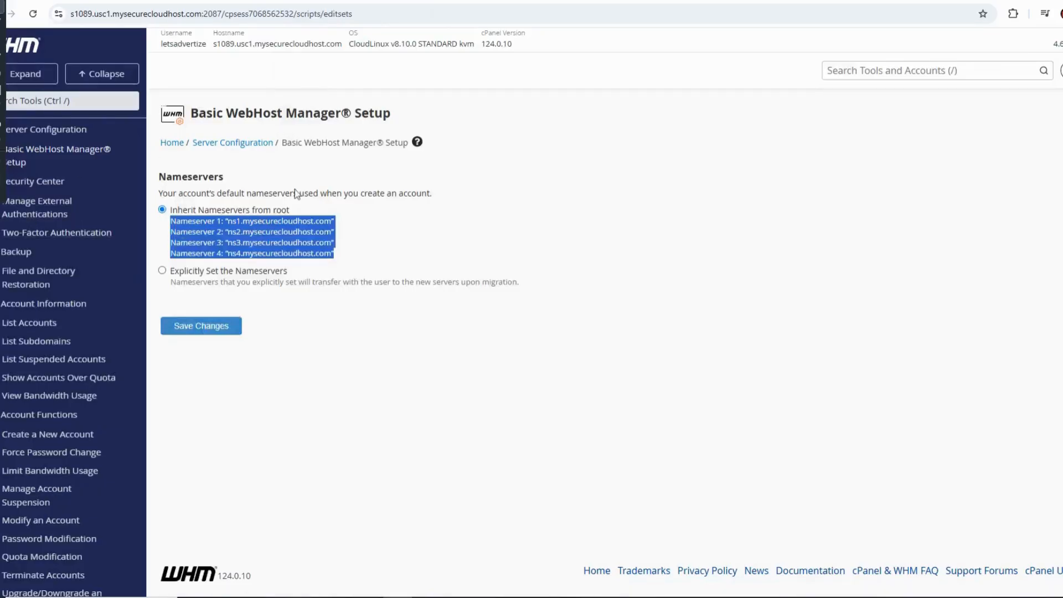
{"action": "left_click", "coordinate": [332, 217]}
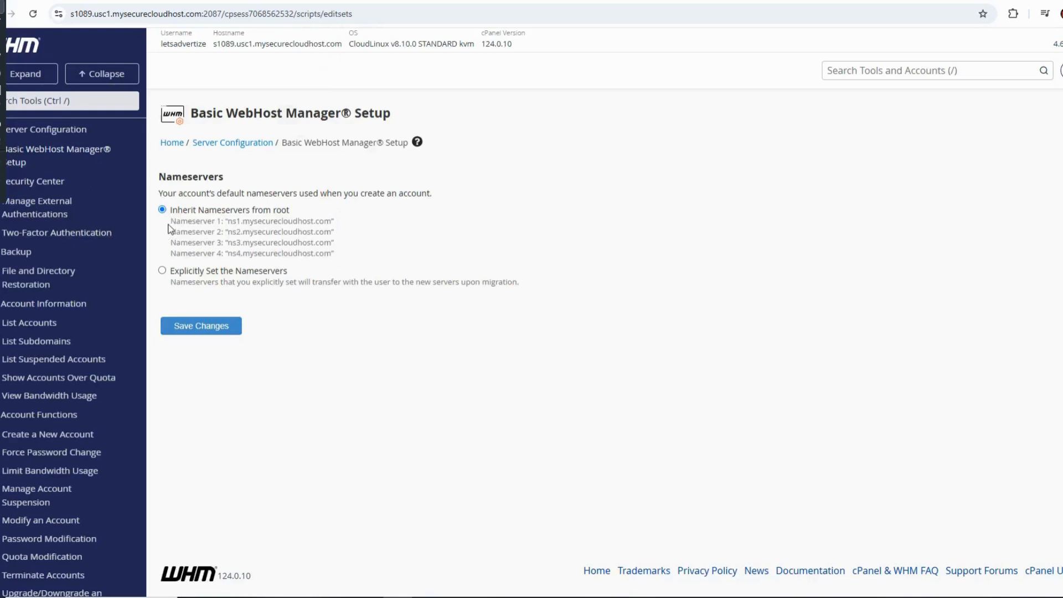
{"action": "left_click_drag", "start_coordinate": [228, 220], "coordinate": [331, 221]}
{"action": "key", "text": "ctrl+c"}
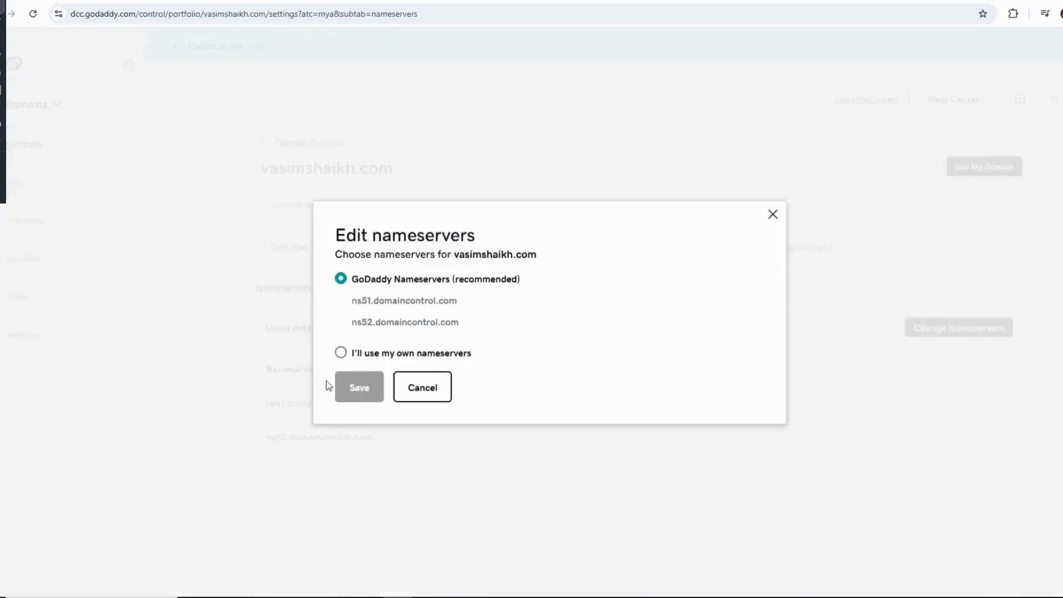
{"action": "left_click", "coordinate": [340, 352]}
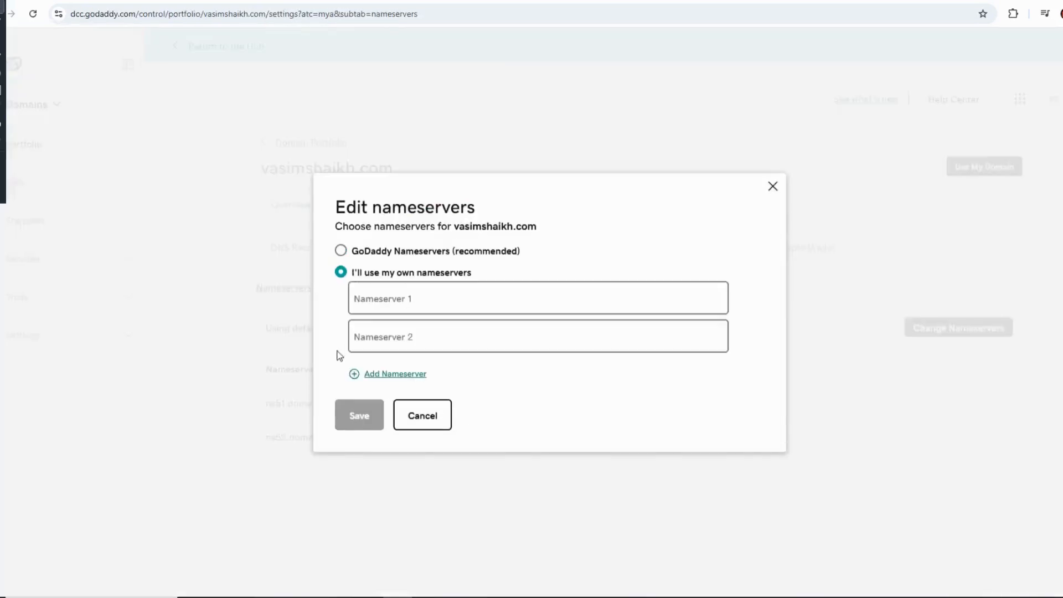
{"action": "left_click", "coordinate": [417, 298]}
{"action": "key", "text": "ctrl+v"}
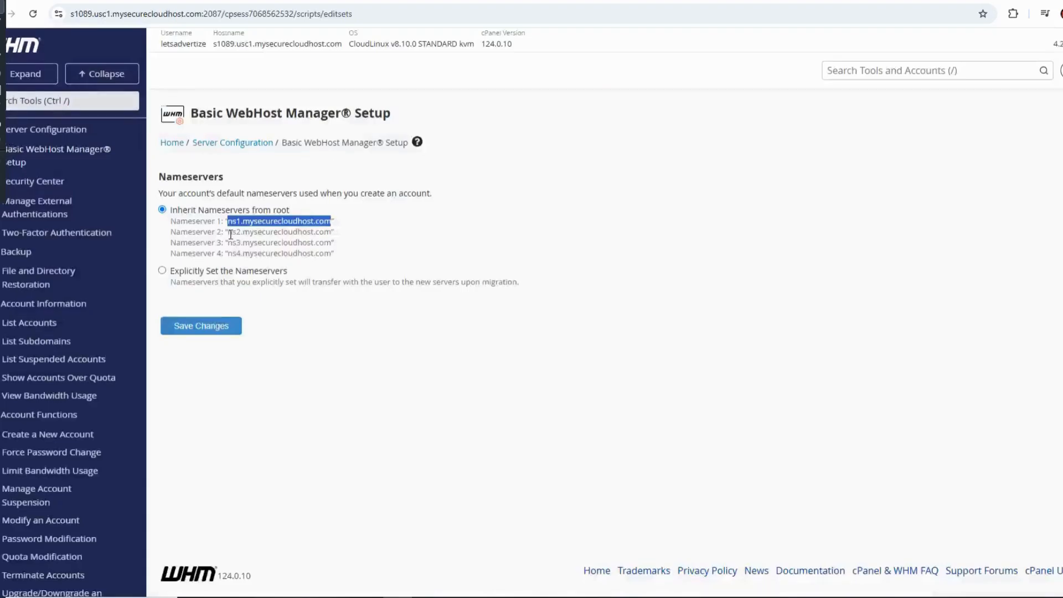
Copy ns2.mysecurecloudhost.com from the WHM nameserver list and enter it as Nameserver 2 in GoDaddy.
{"action": "left_click_drag", "start_coordinate": [228, 233], "coordinate": [331, 233]}
{"action": "key", "text": "ctrl+c"}
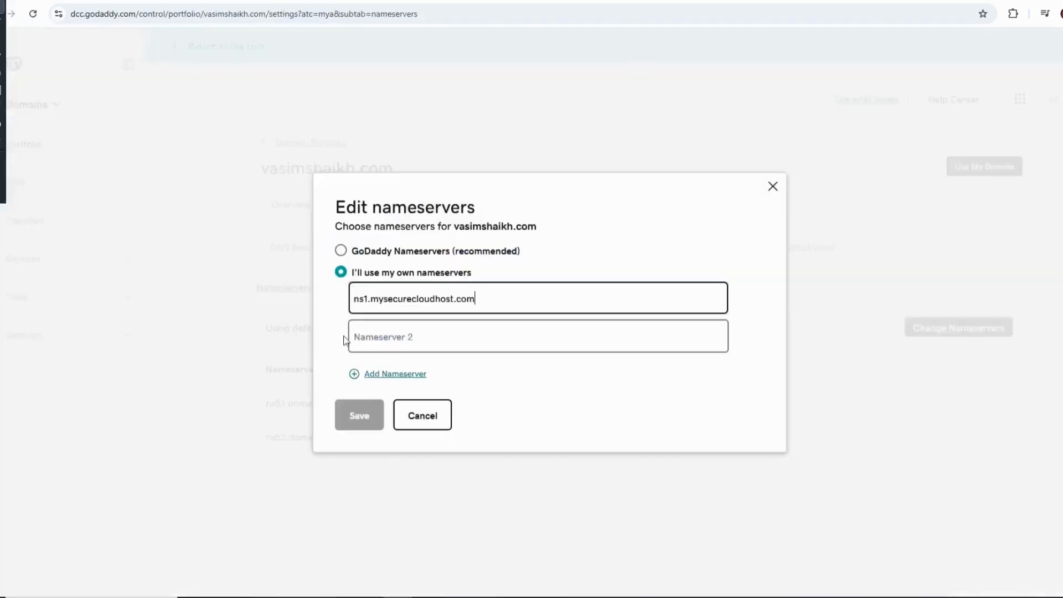
{"action": "left_click", "coordinate": [414, 337]}
{"action": "key", "text": "ctrl+v"}
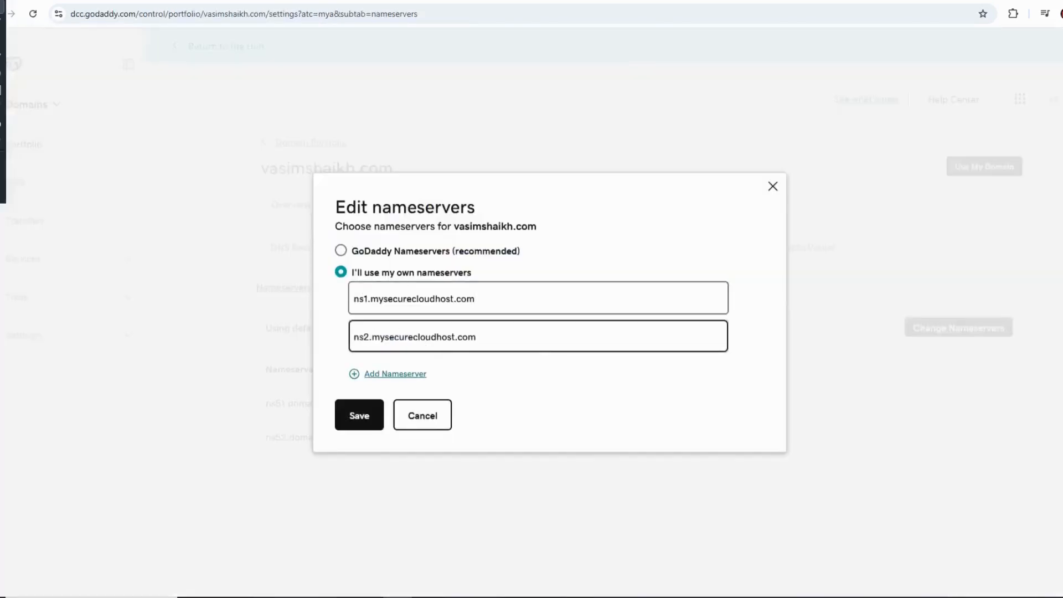
Copy ns3.mysecurecloudhost.com from the WHM nameserver list and add it as Nameserver 3 in GoDaddy.
{"action": "left_click", "coordinate": [326, 2]}
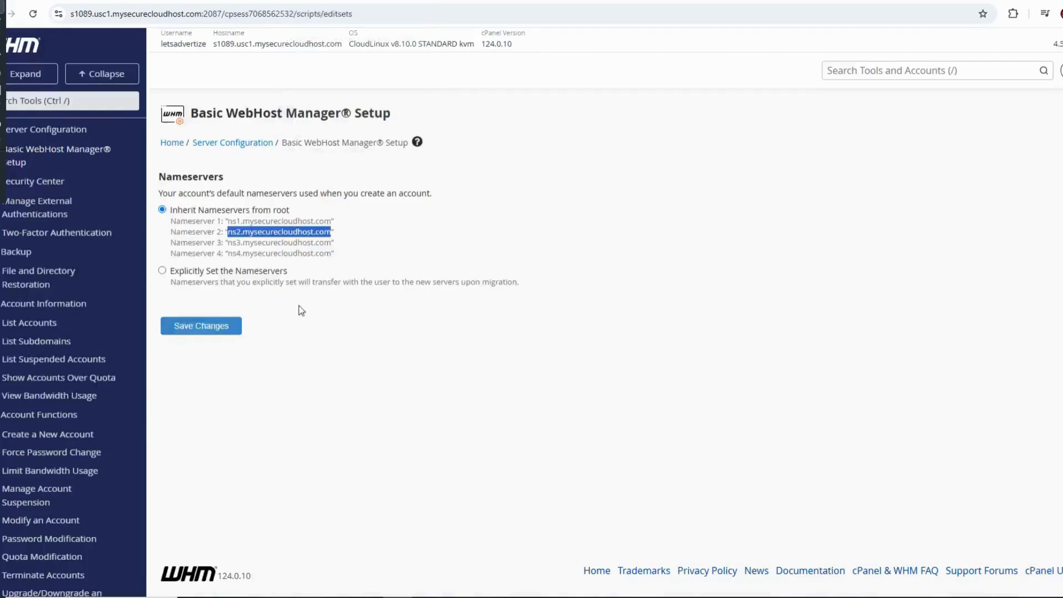
{"action": "left_click_drag", "start_coordinate": [232, 243], "coordinate": [331, 243]}
{"action": "key", "text": "ctrl+c"}
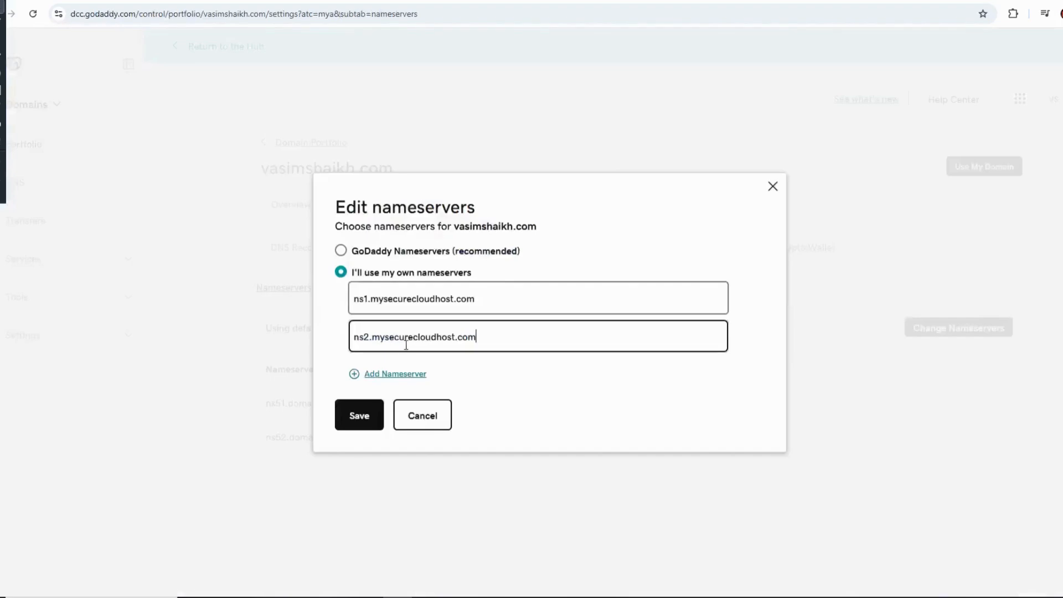
{"action": "left_click", "coordinate": [379, 375]}
{"action": "left_click", "coordinate": [434, 354]}
{"action": "key", "text": "ctrl+v"}
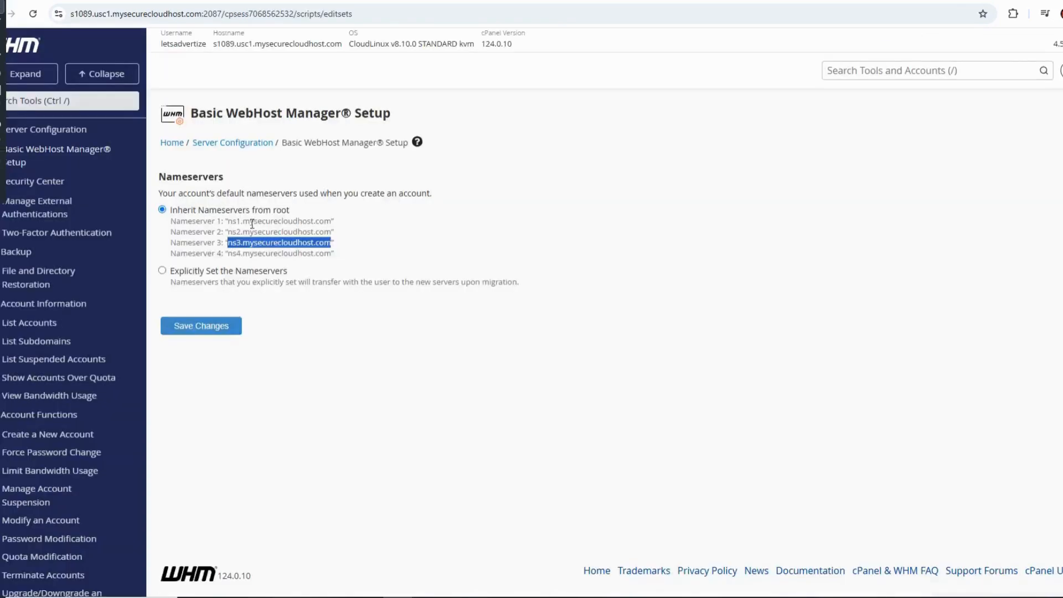
Add ns4.mysecurecloudhost.com from the WHM list as Nameserver 4 in GoDaddy, and save and confirm the nameserver change.
{"action": "left_click_drag", "start_coordinate": [228, 254], "coordinate": [331, 258]}
{"action": "key", "text": "ctrl+c"}
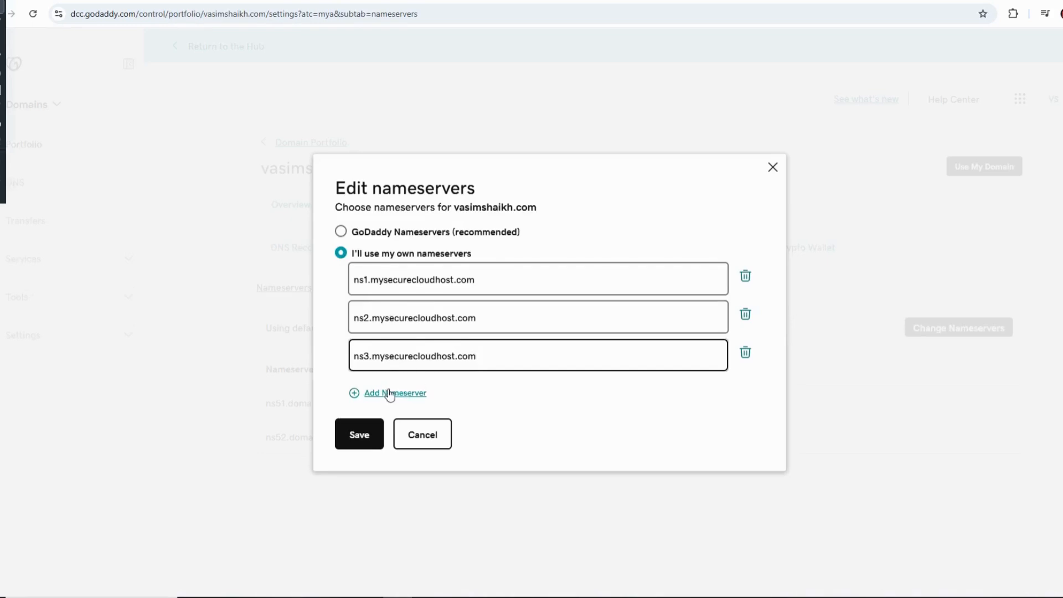
{"action": "left_click", "coordinate": [390, 395]}
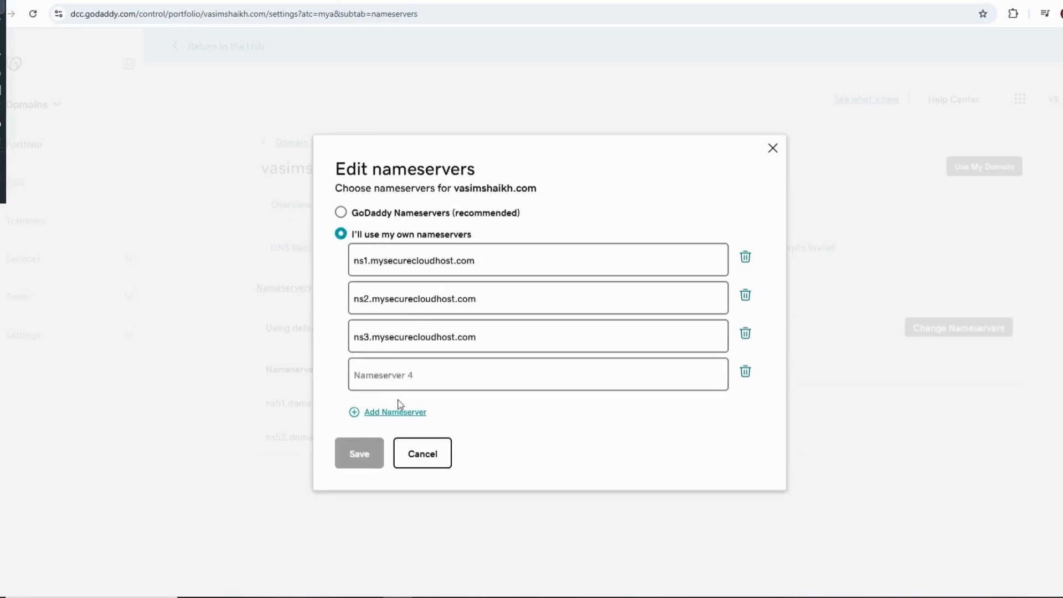
{"action": "key", "text": "ctrl+v"}
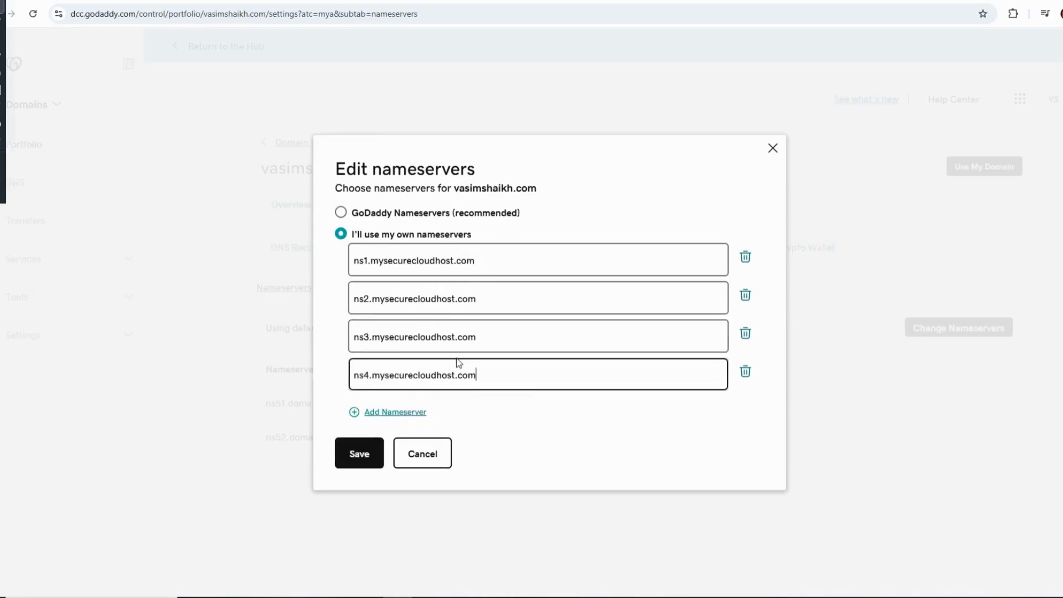
{"action": "left_click", "coordinate": [372, 460]}
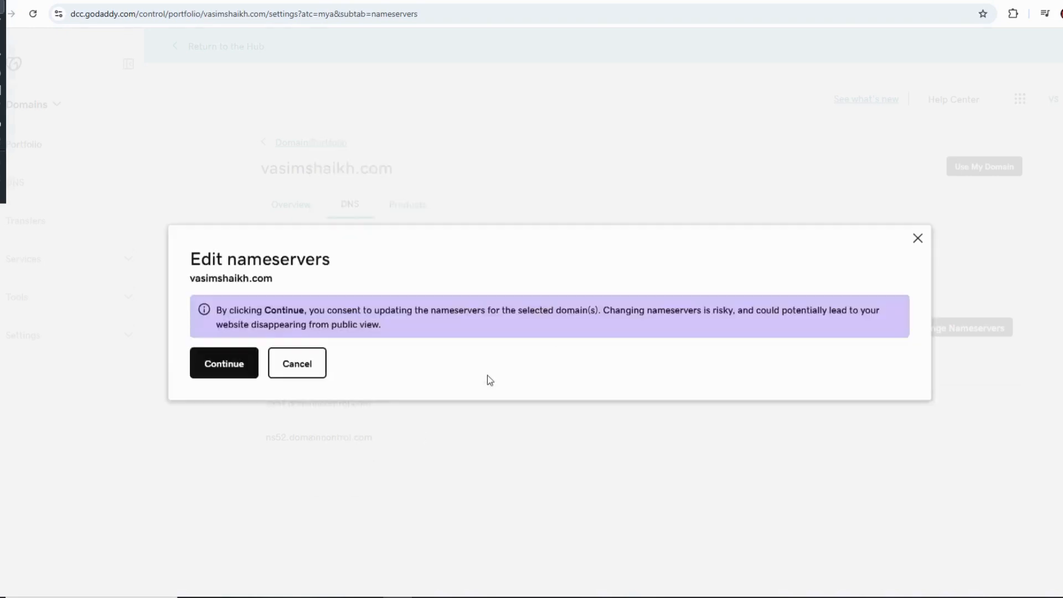
{"action": "left_click", "coordinate": [224, 372]}
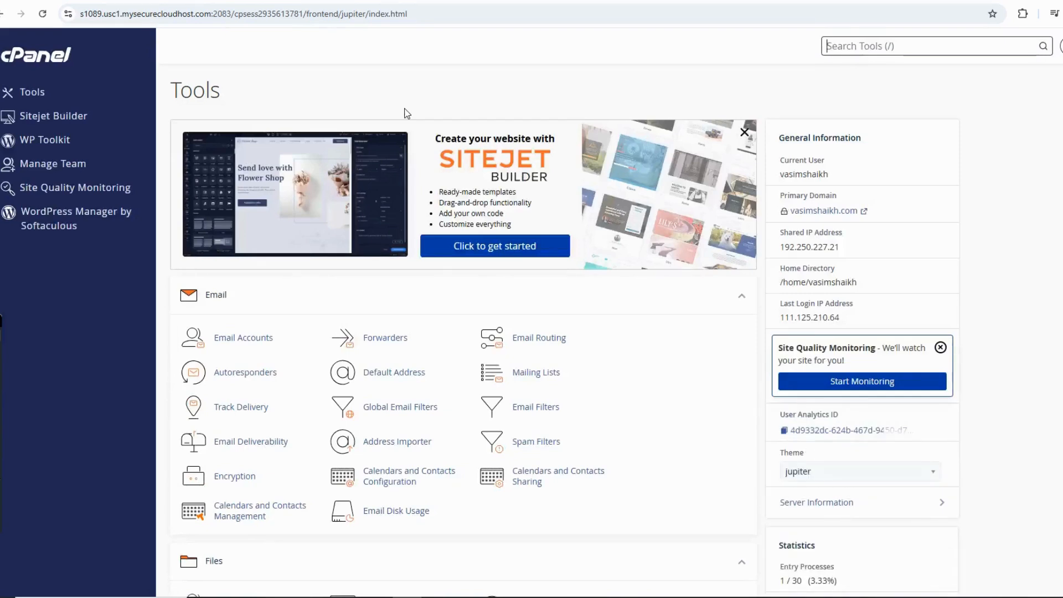
Open WP Toolkit in the domain's cPanel and start a new WordPress installation.
{"action": "key", "text": "slash"}
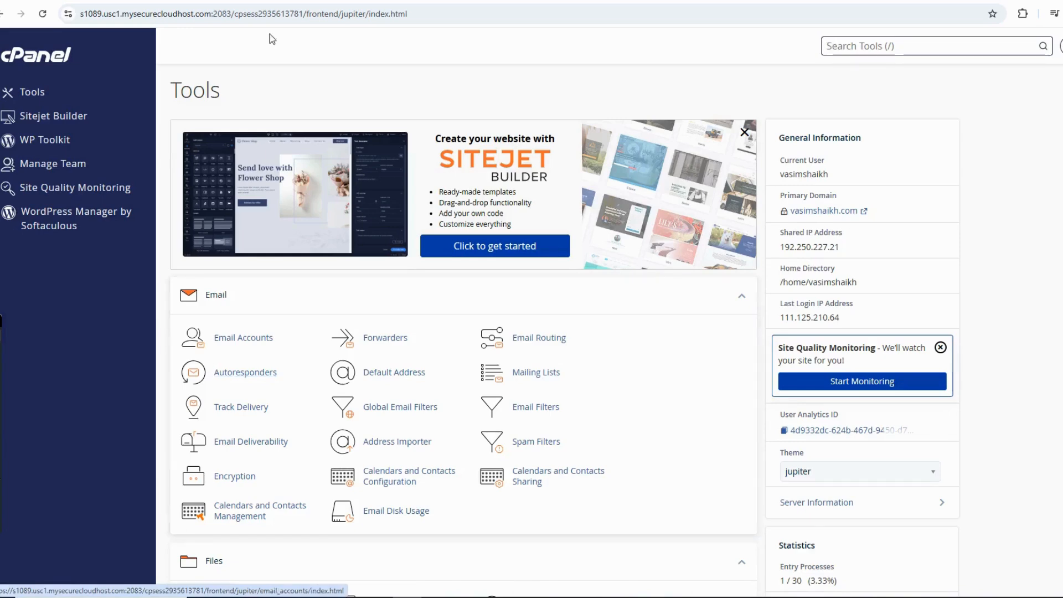
{"action": "scroll", "coordinate": [211, 366], "scroll_direction": "down", "scroll_amount": 12}
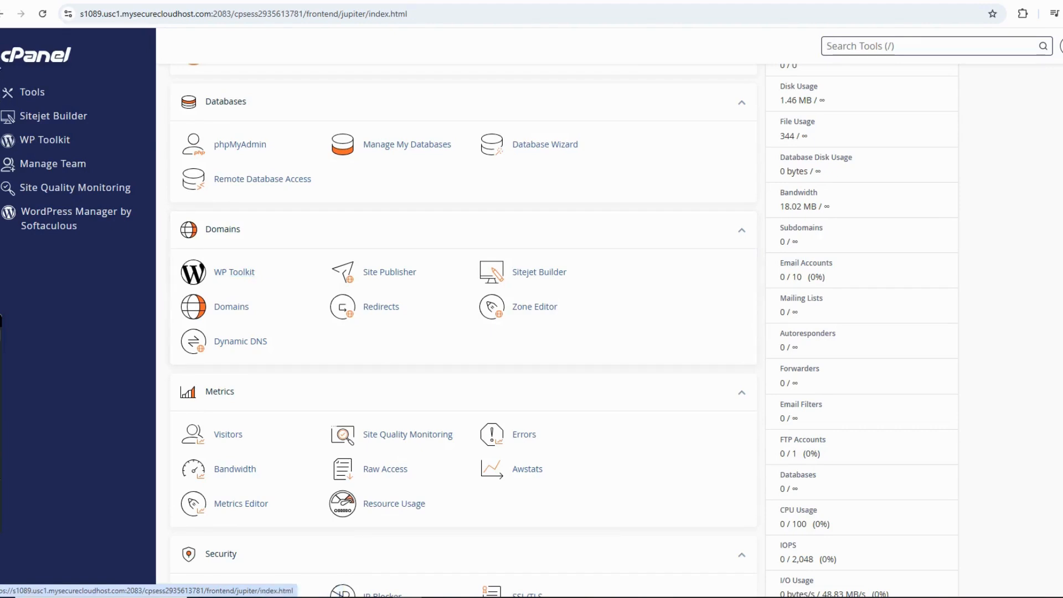
{"action": "double_click", "coordinate": [105, 55]}
{"action": "left_click", "coordinate": [105, 60]}
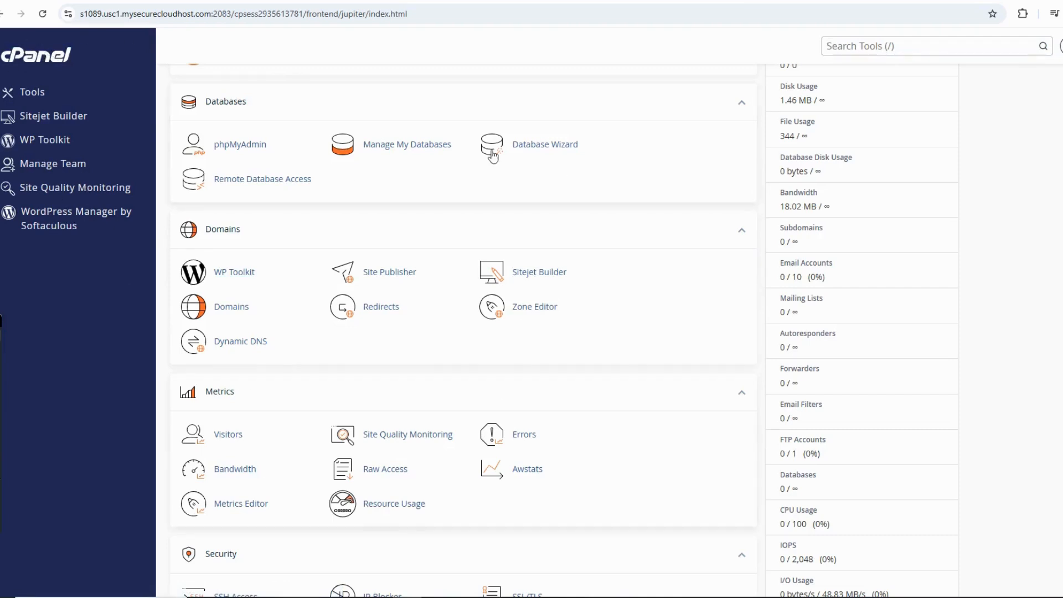
{"action": "left_click", "coordinate": [239, 274]}
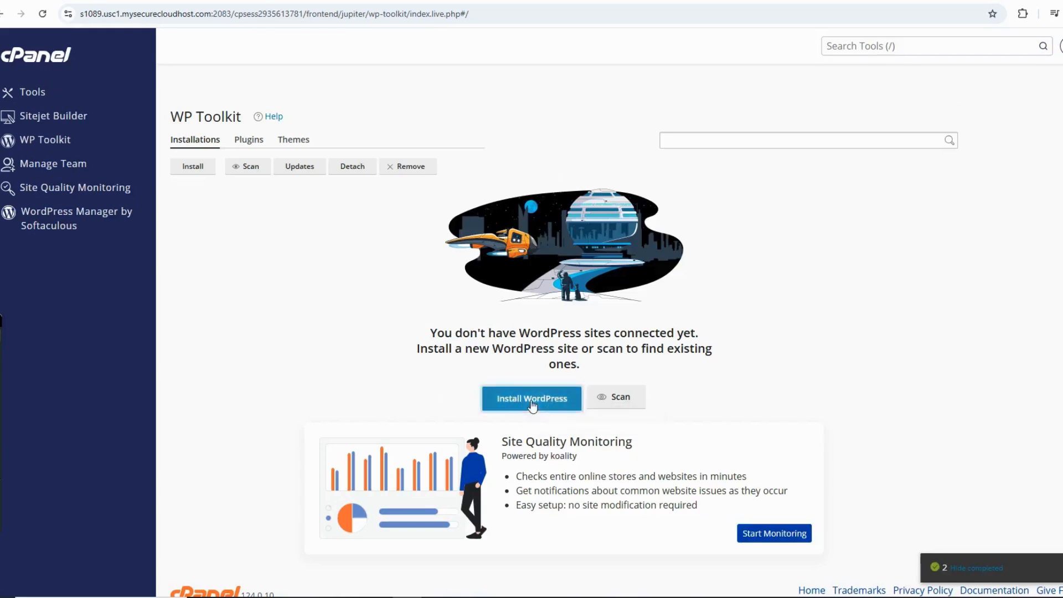
{"action": "left_click", "coordinate": [531, 400]}
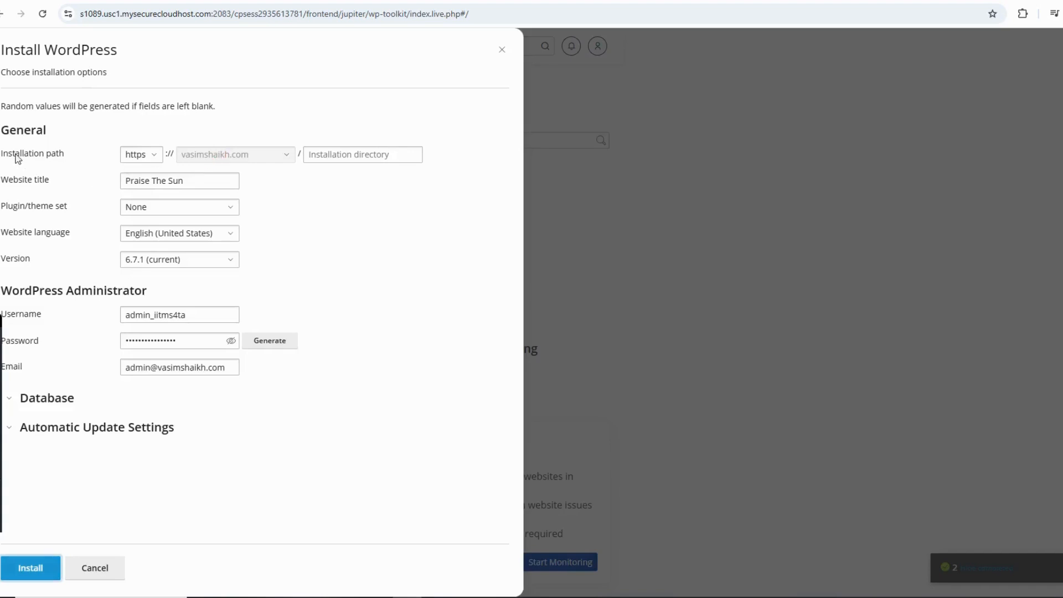
{"action": "left_click_drag", "start_coordinate": [2, 157], "coordinate": [84, 155]}
{"action": "left_click", "coordinate": [84, 155]}
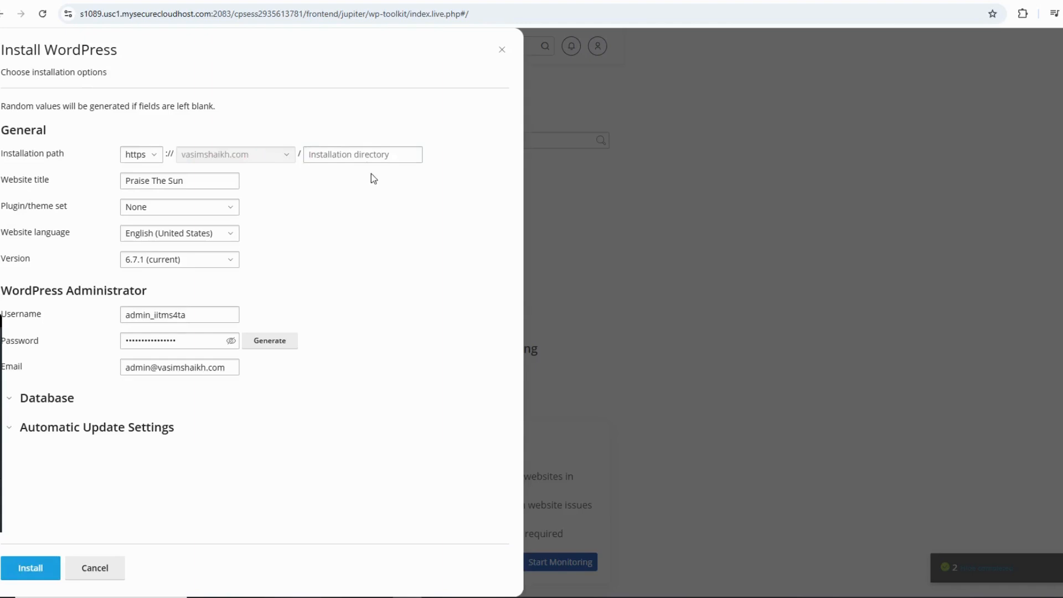
{"action": "left_click", "coordinate": [360, 151]}
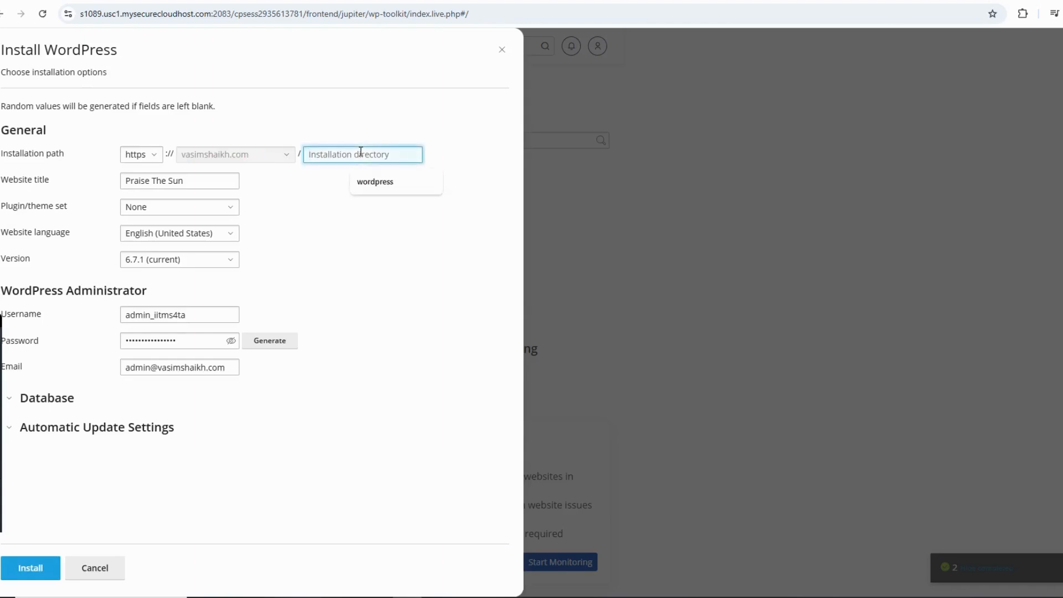
{"action": "type", "text": "blo"}
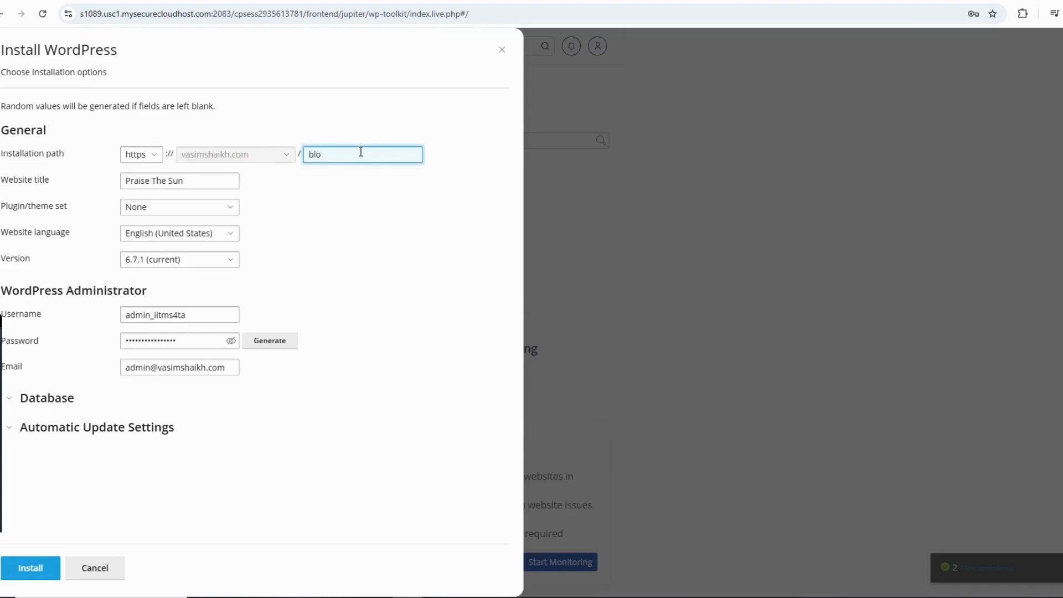
{"action": "left_click_drag", "start_coordinate": [328, 154], "coordinate": [304, 155]}
{"action": "key", "text": "BackSpace"}
{"action": "left_click", "coordinate": [308, 191]}
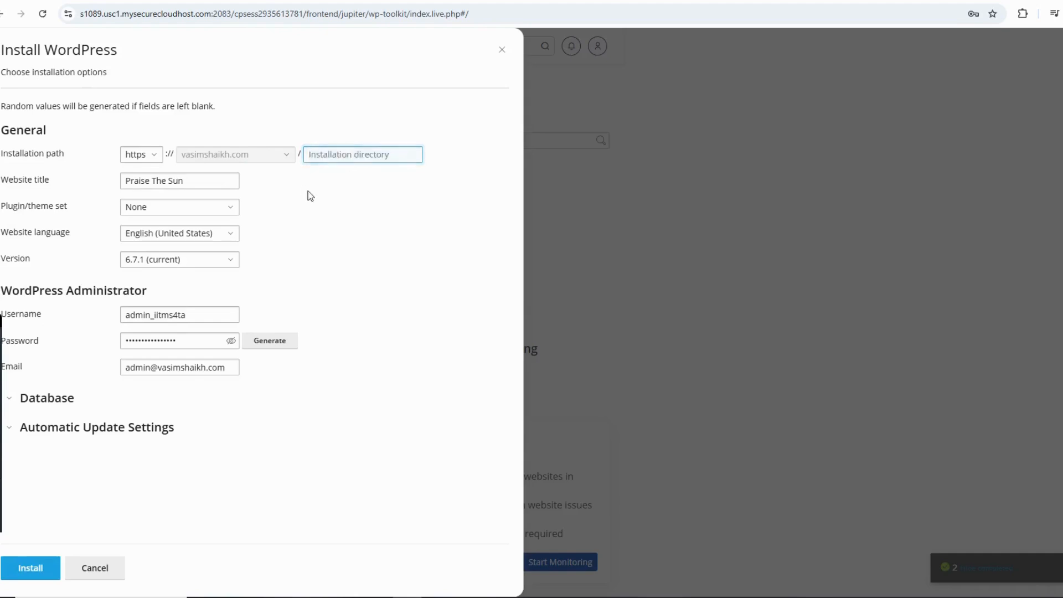
{"action": "left_click", "coordinate": [339, 156]}
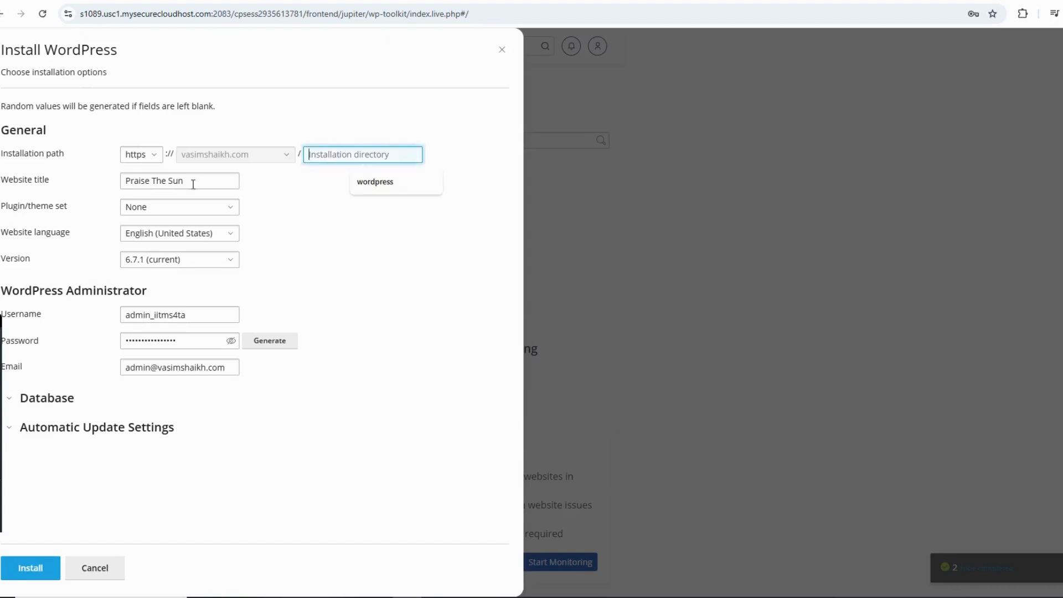
{"action": "left_click", "coordinate": [304, 189]}
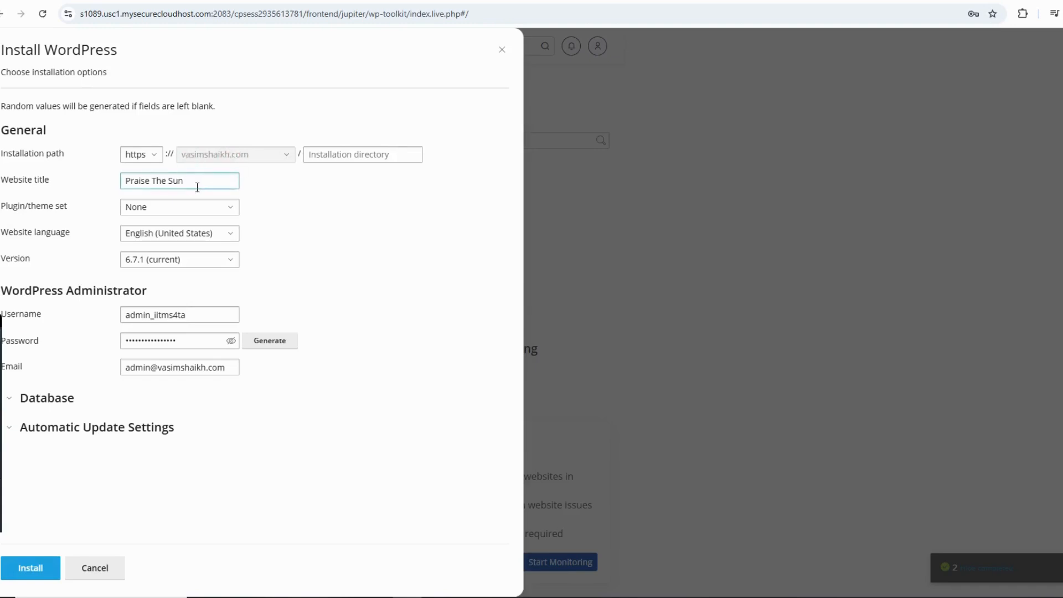
Set the website title to the site owner's full name and keep the plugin/theme set at None.
{"action": "left_click_drag", "start_coordinate": [198, 186], "coordinate": [86, 193]}
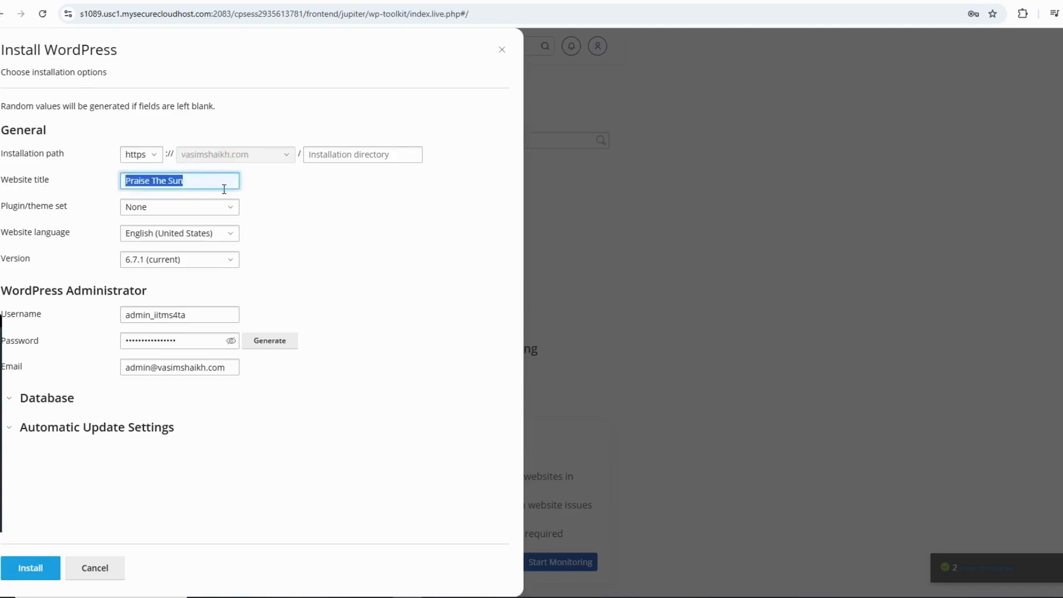
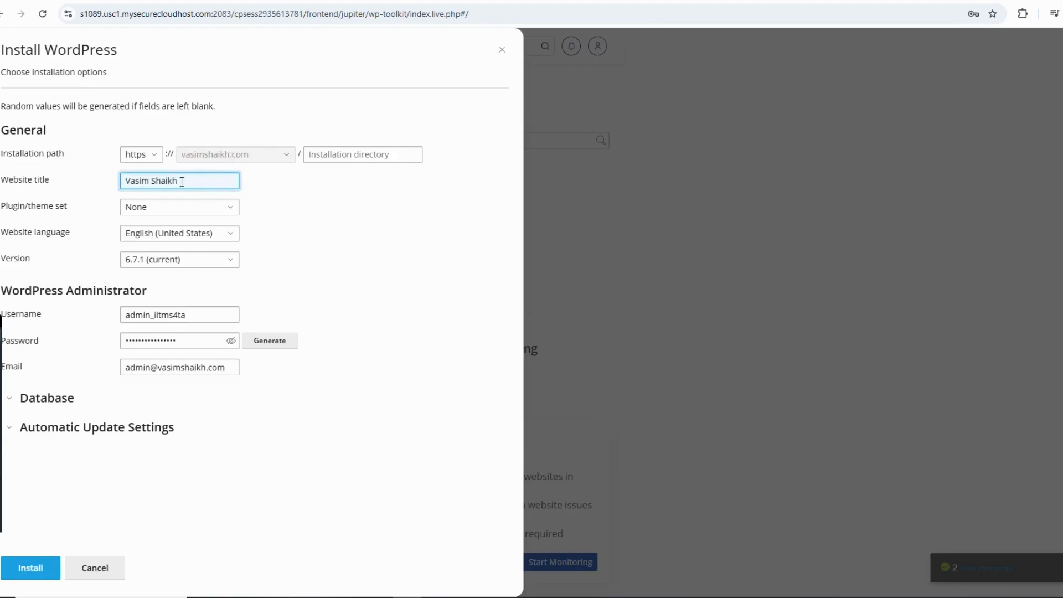
{"action": "left_click", "coordinate": [287, 189]}
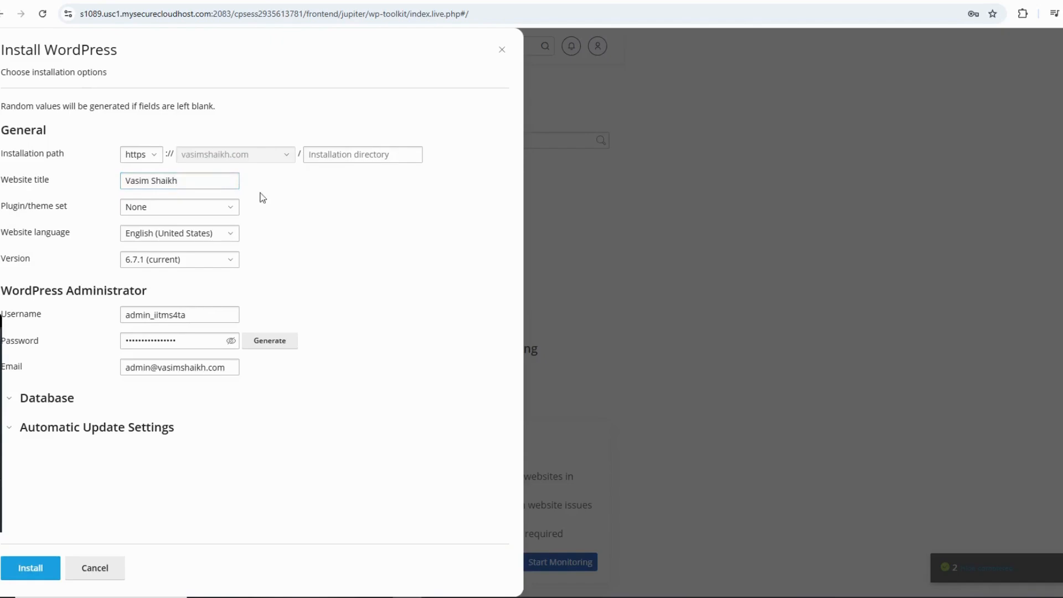
{"action": "left_click", "coordinate": [224, 213]}
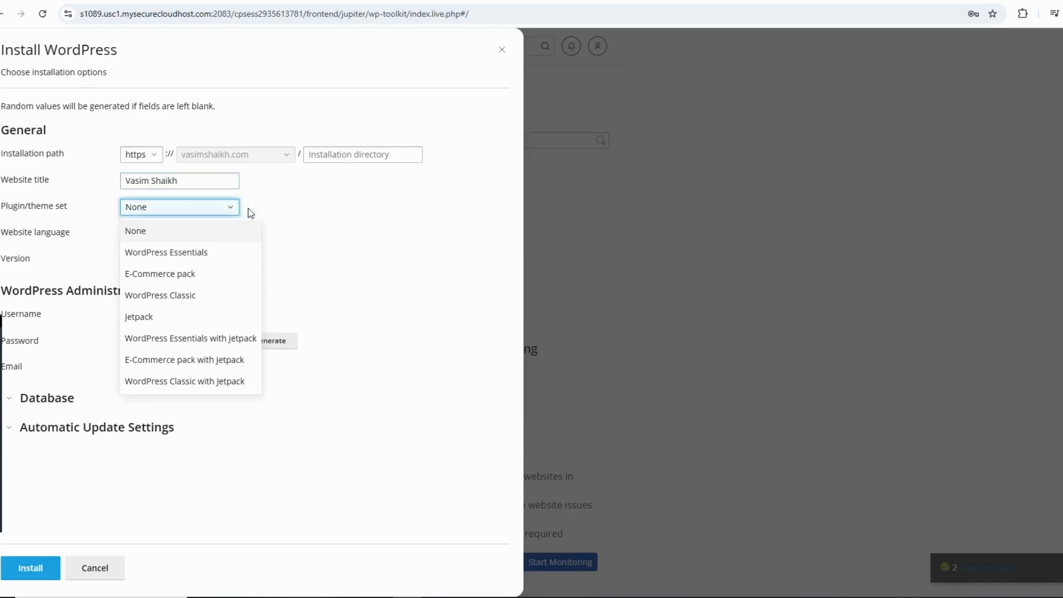
{"action": "left_click", "coordinate": [248, 209]}
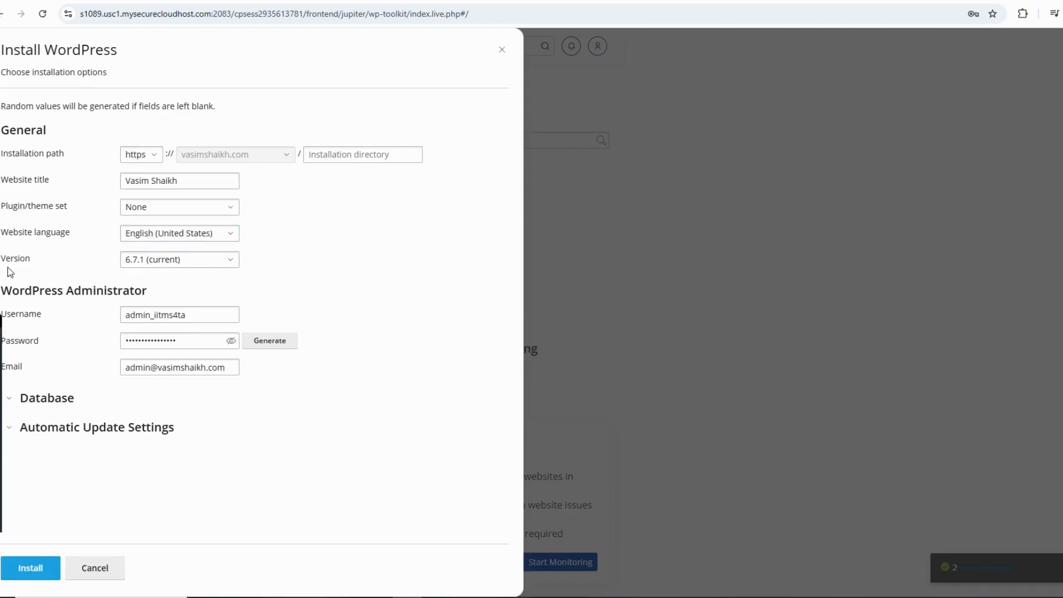
Set the WordPress administrator username to admin and enter the administrator password.
{"action": "left_click_drag", "start_coordinate": [191, 315], "coordinate": [83, 316]}
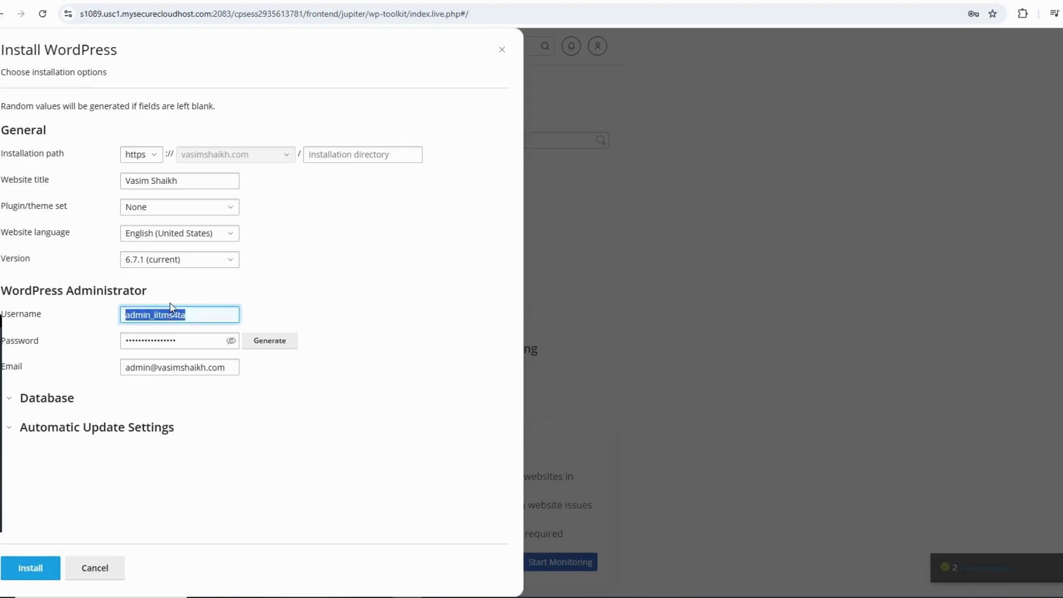
{"action": "type", "text": "A"}
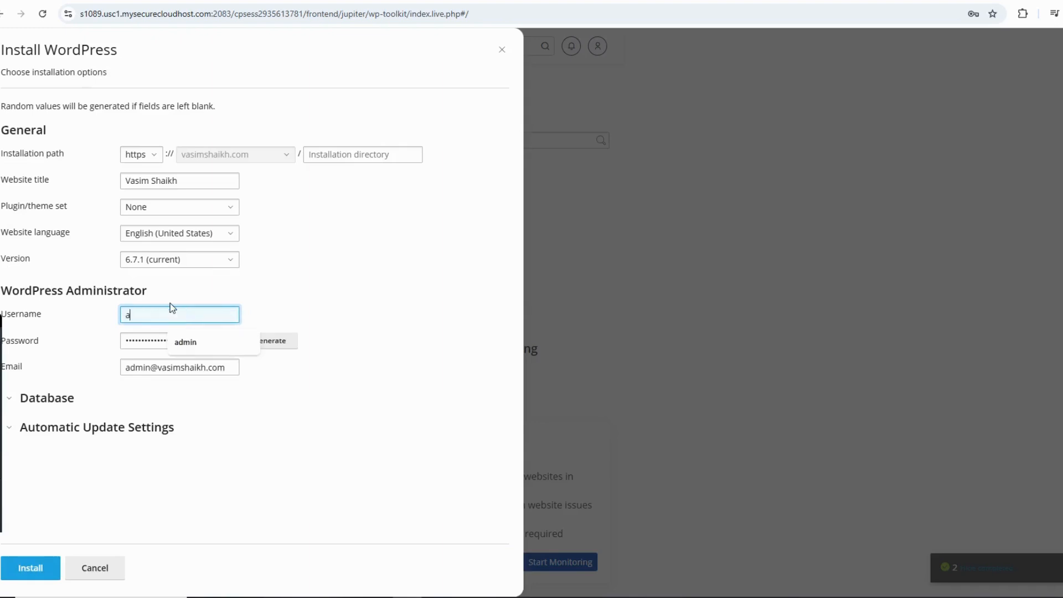
{"action": "key", "text": "BackSpace"}
{"action": "type", "text": "admin"}
{"action": "key", "text": "Tab"}
{"action": "type", "text": "*********"}
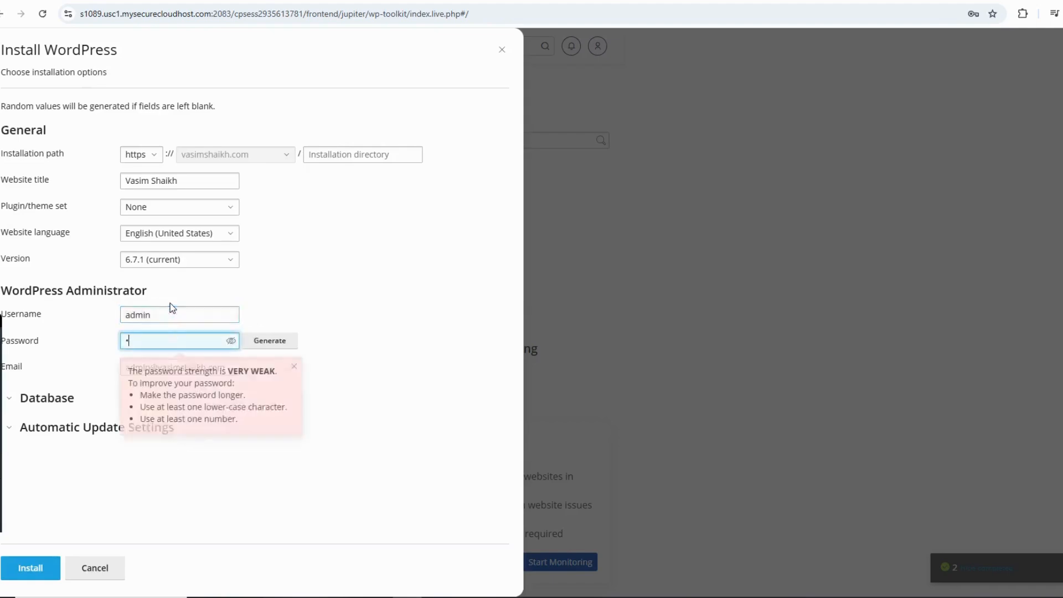
{"action": "type", "text": "**"}
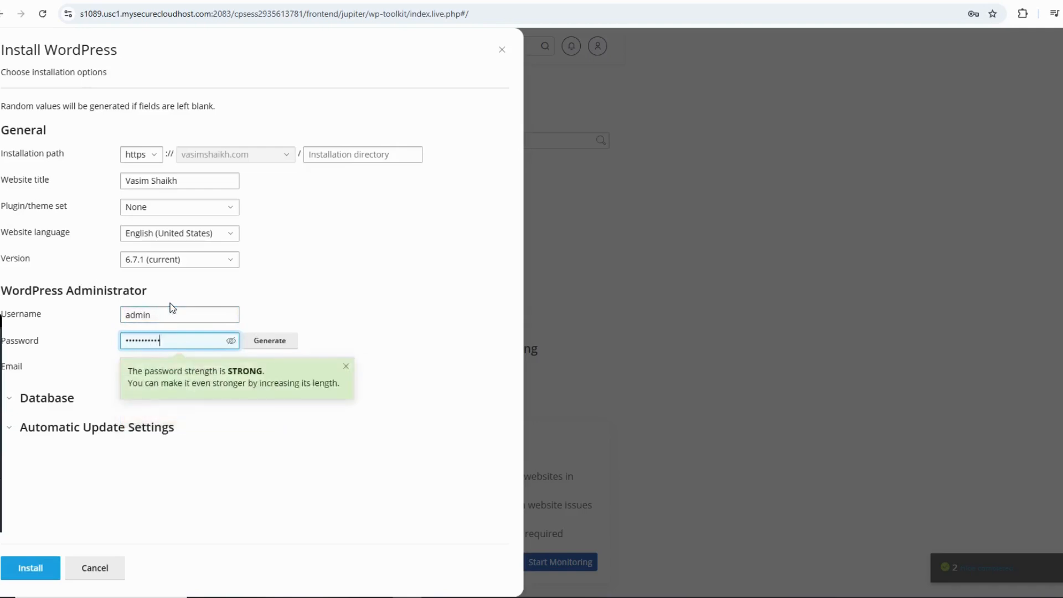
{"action": "left_click", "coordinate": [352, 289]}
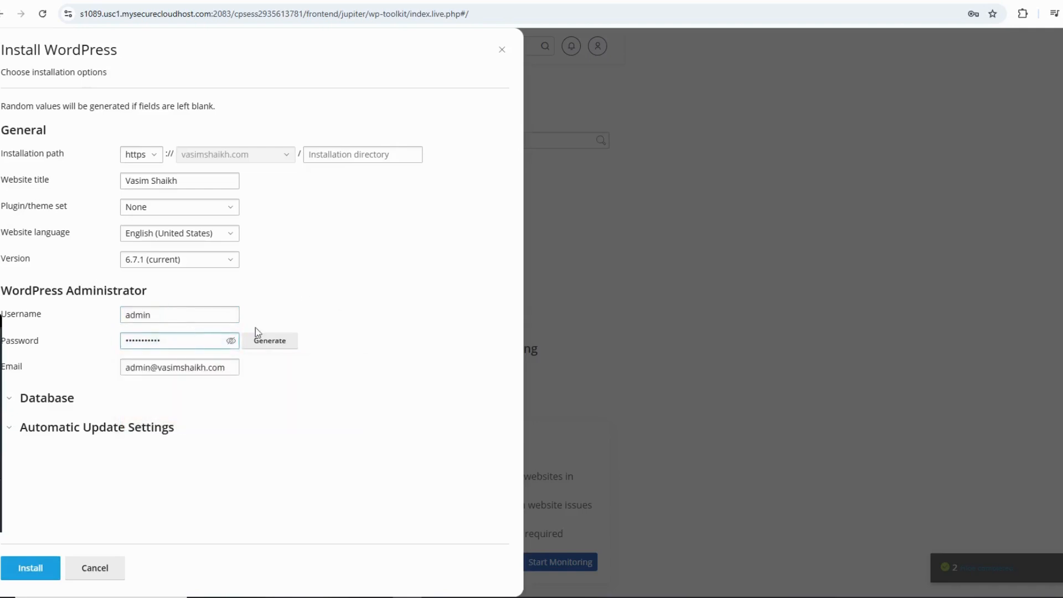
Replace the administrator e-mail with the owner's e-mail address and start the WordPress installation.
{"action": "triple_click", "coordinate": [183, 367]}
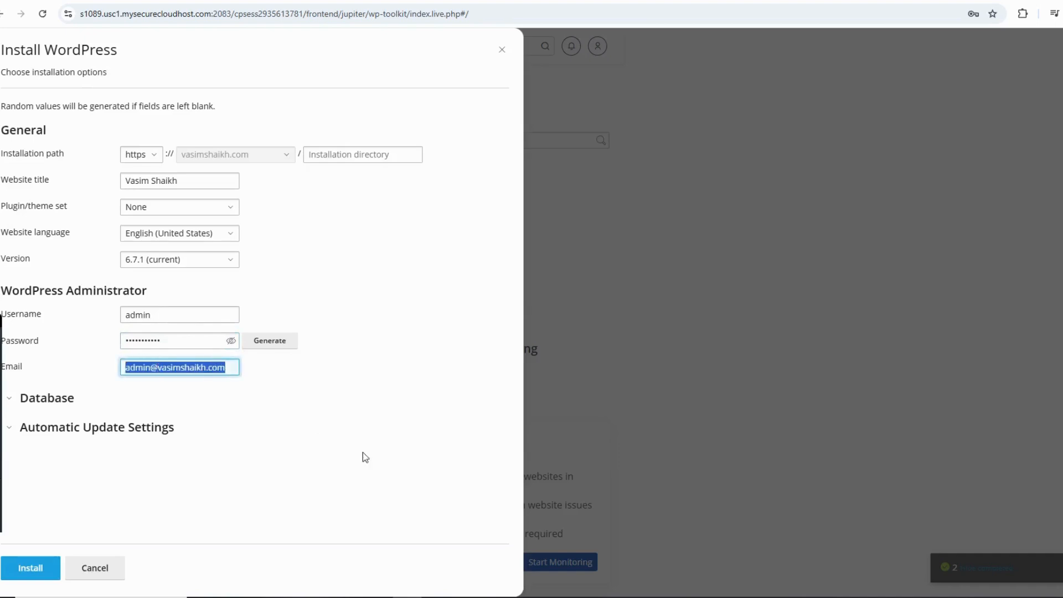
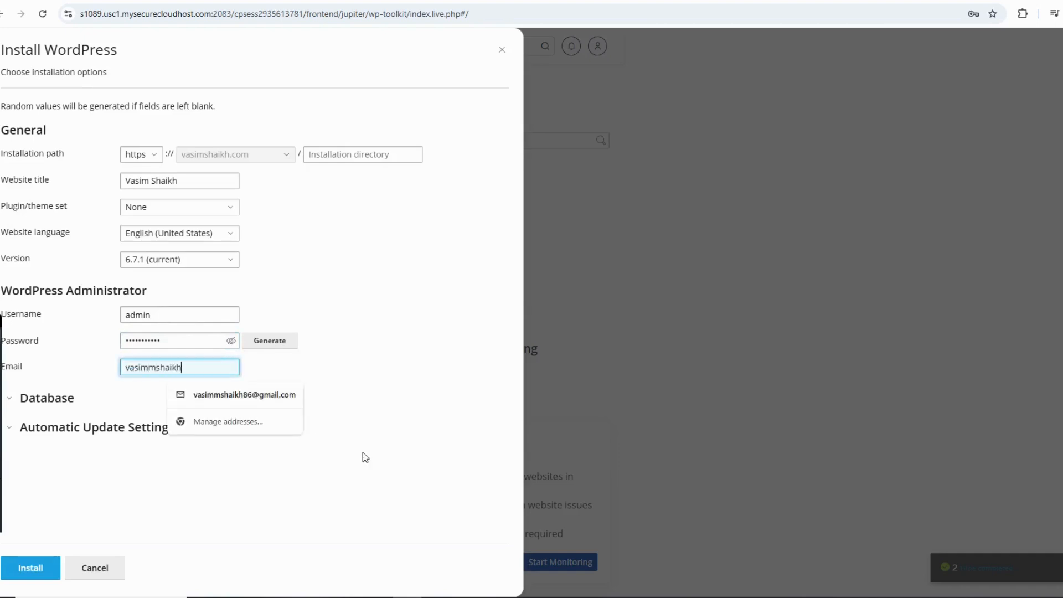
{"action": "left_click", "coordinate": [366, 457]}
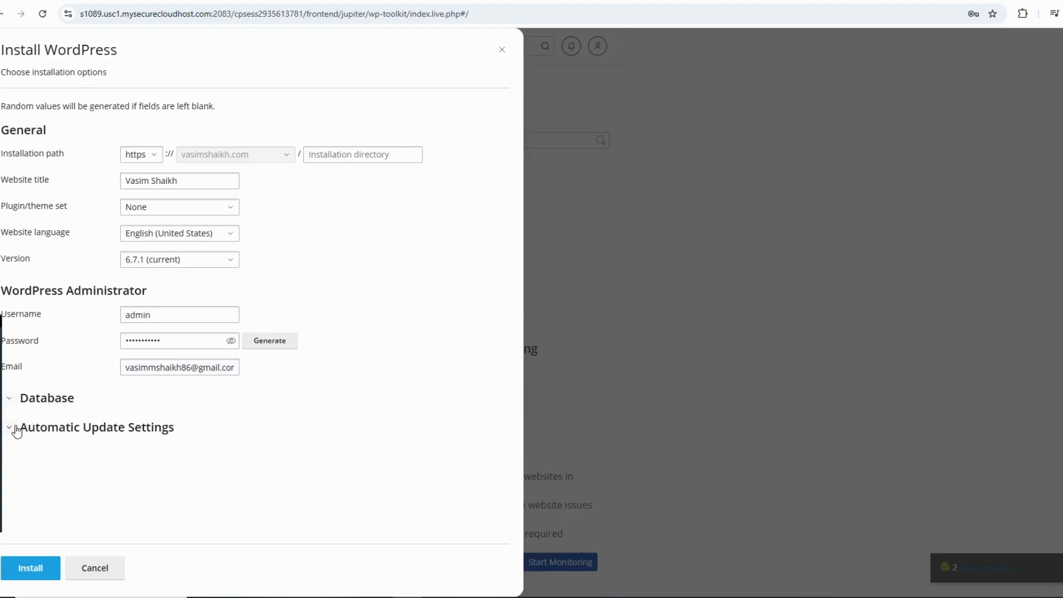
{"action": "left_click", "coordinate": [31, 568]}
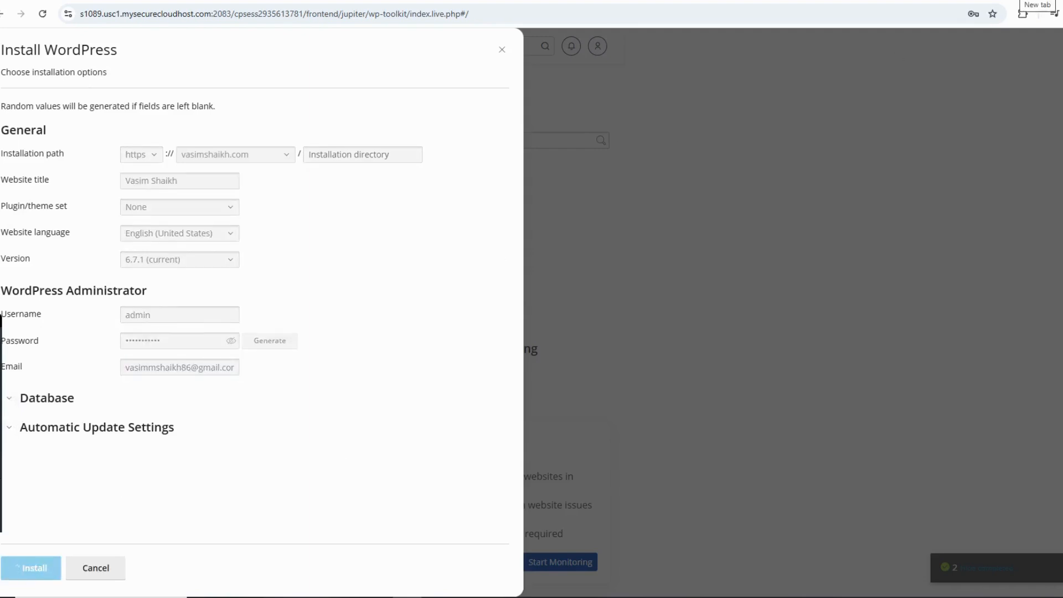
Open the letsadvertize.com website in a new browser tab.
{"action": "left_click", "coordinate": [1019, 0]}
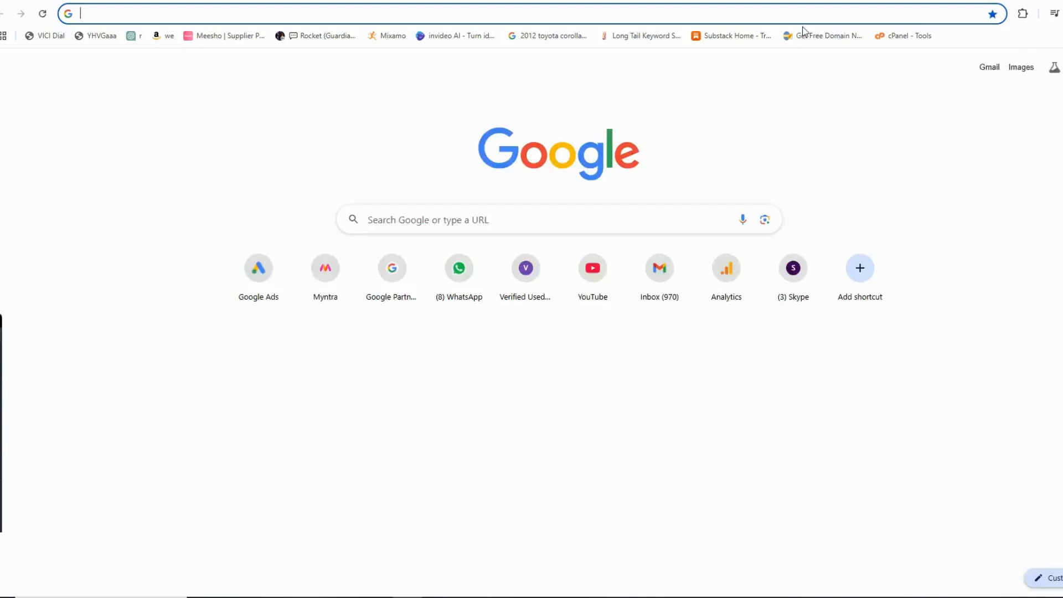
{"action": "type", "text": "letsad"}
{"action": "key", "text": "Return"}
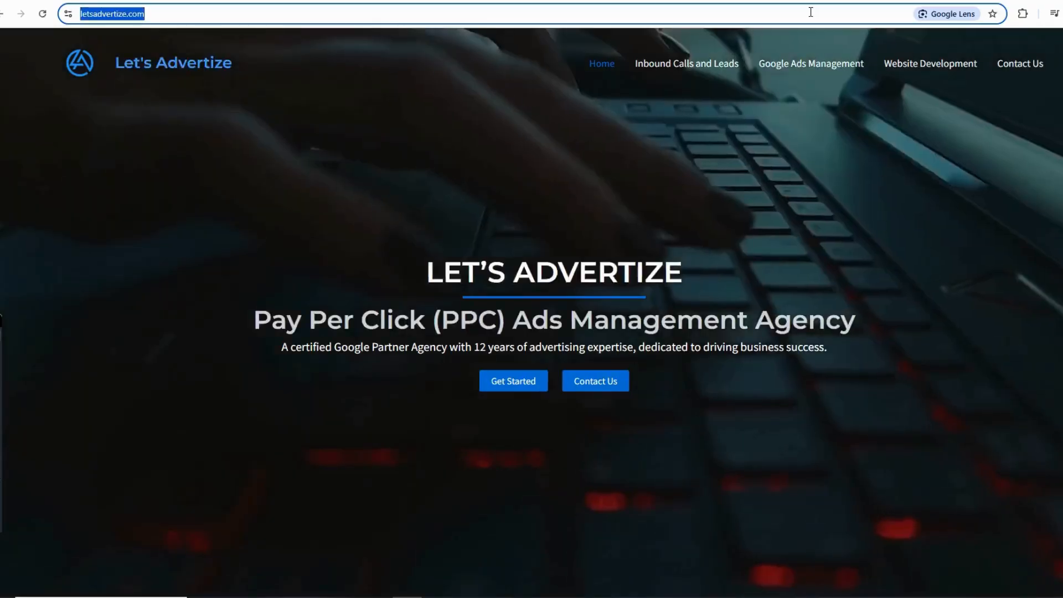
Load the connected domain's home page in the browser and examine the page it serves.
{"action": "left_click", "coordinate": [811, 11]}
{"action": "type", "text": "vasim"}
{"action": "key", "text": "Return"}
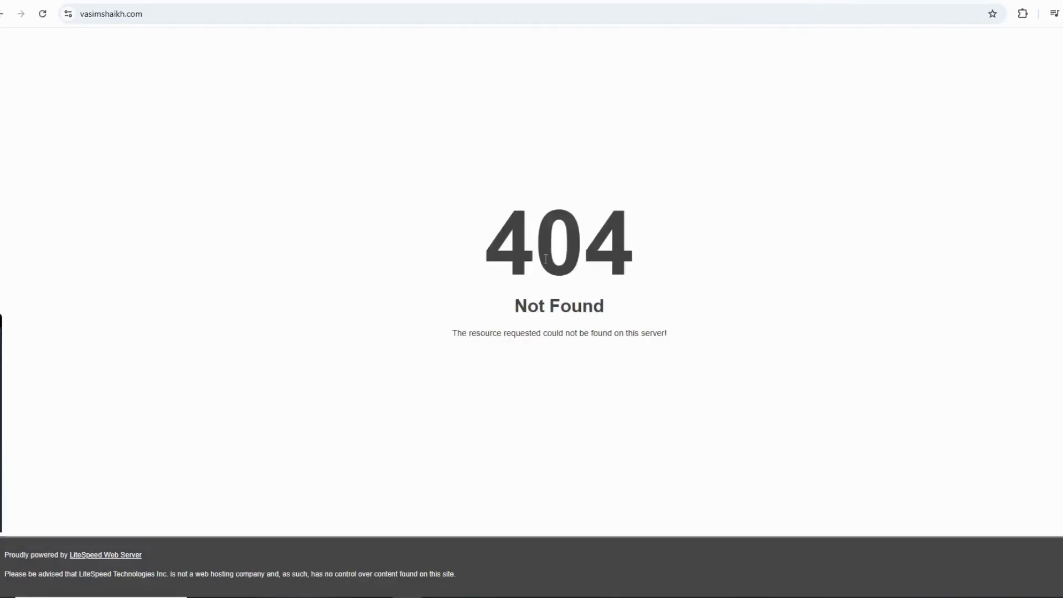
{"action": "left_click_drag", "start_coordinate": [461, 333], "coordinate": [705, 344]}
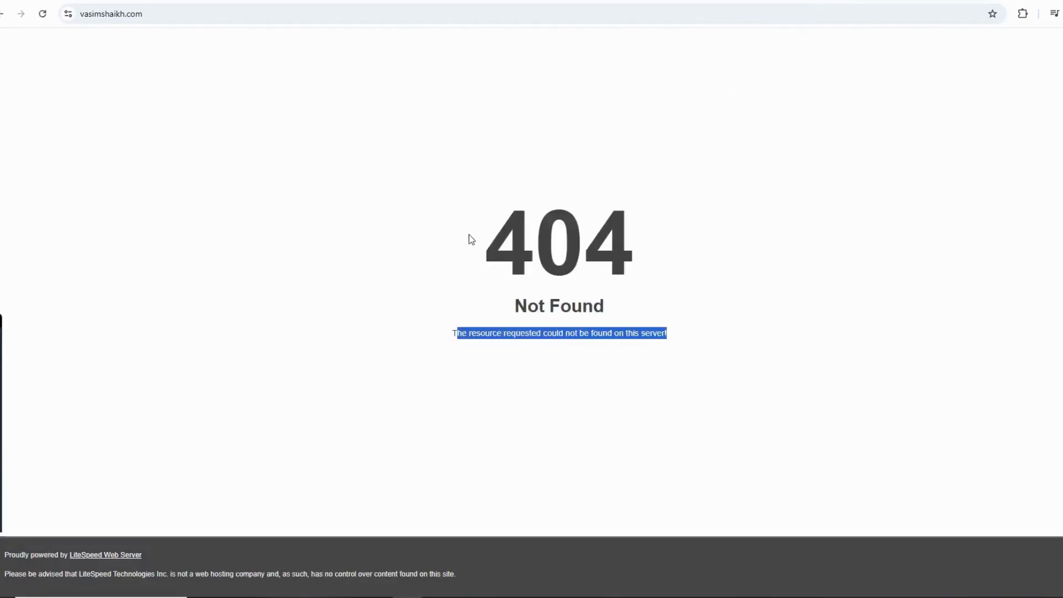
{"action": "left_click_drag", "start_coordinate": [534, 244], "coordinate": [612, 287]}
{"action": "left_click_drag", "start_coordinate": [448, 244], "coordinate": [731, 299]}
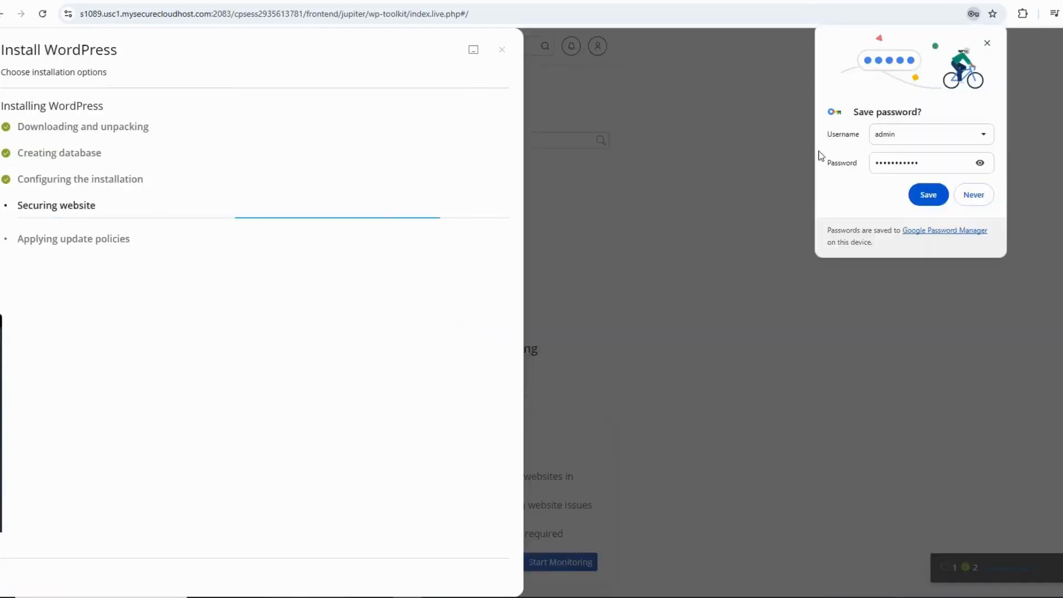
Dismiss the browser's save-password offer and close the WordPress installation-complete dialog without installing plugins.
{"action": "left_click", "coordinate": [987, 42]}
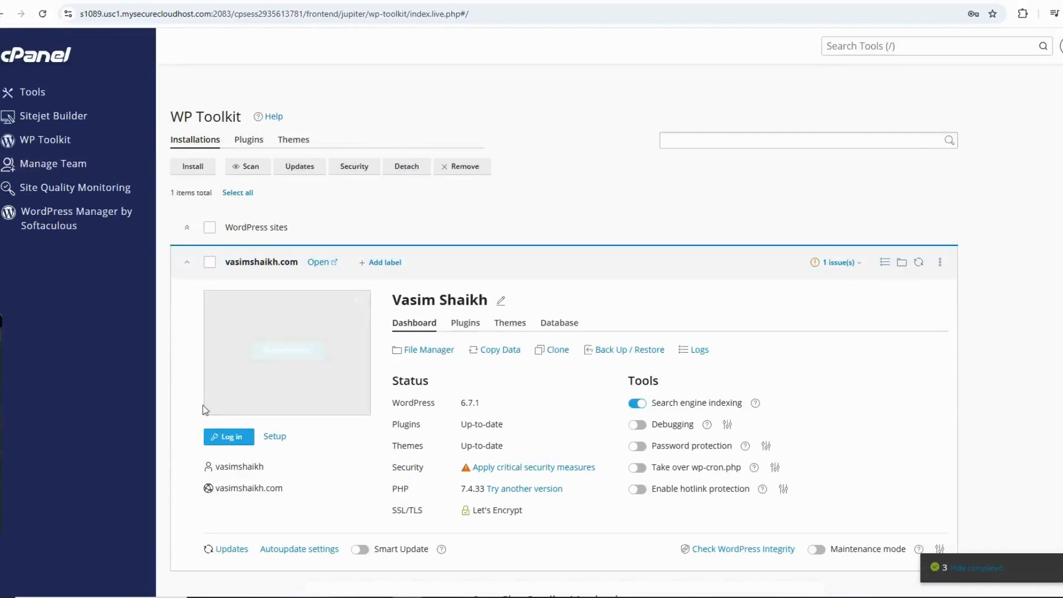
{"action": "scroll", "coordinate": [485, 452], "scroll_direction": "down", "scroll_amount": 2}
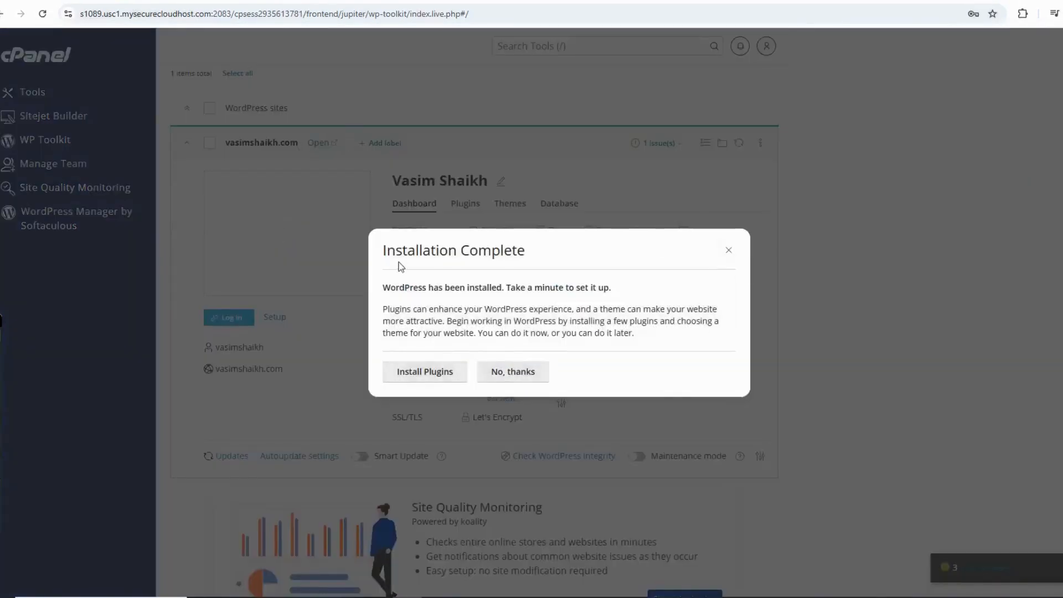
{"action": "left_click_drag", "start_coordinate": [383, 250], "coordinate": [551, 253]}
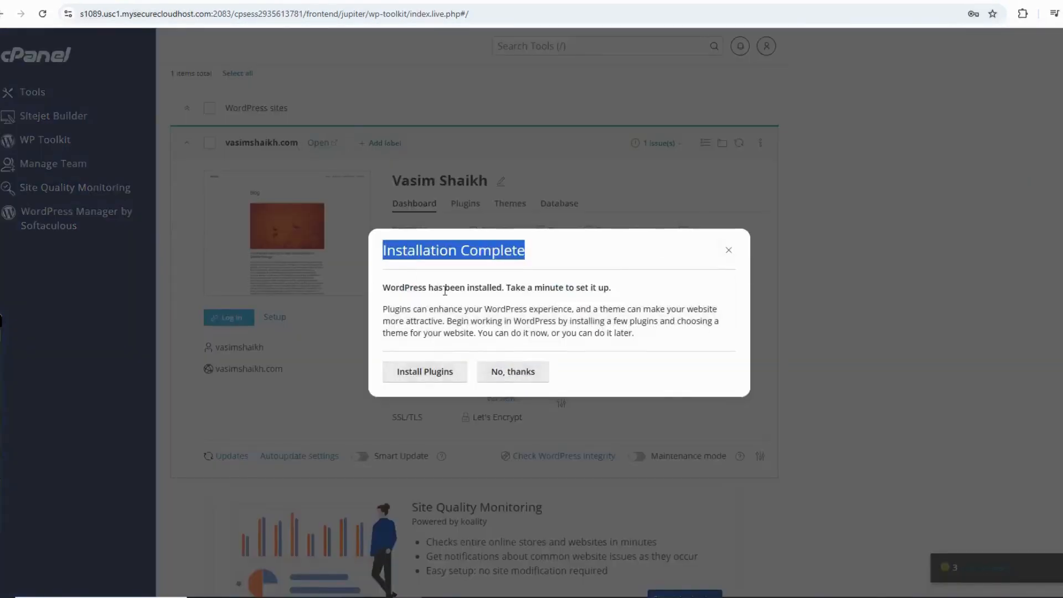
{"action": "left_click_drag", "start_coordinate": [381, 290], "coordinate": [648, 293]}
{"action": "left_click", "coordinate": [419, 357]}
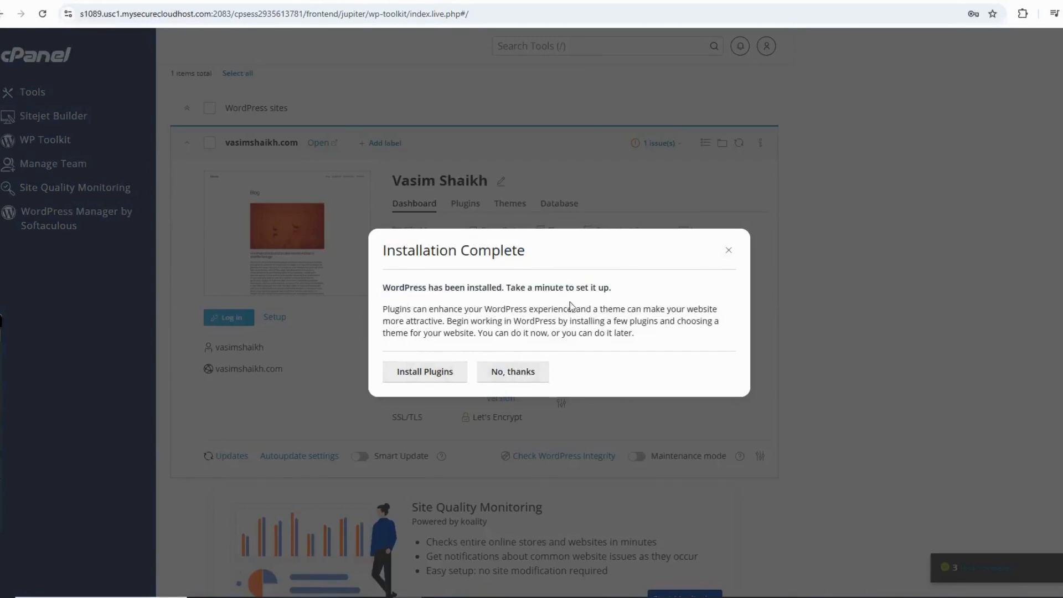
{"action": "left_click", "coordinate": [728, 254]}
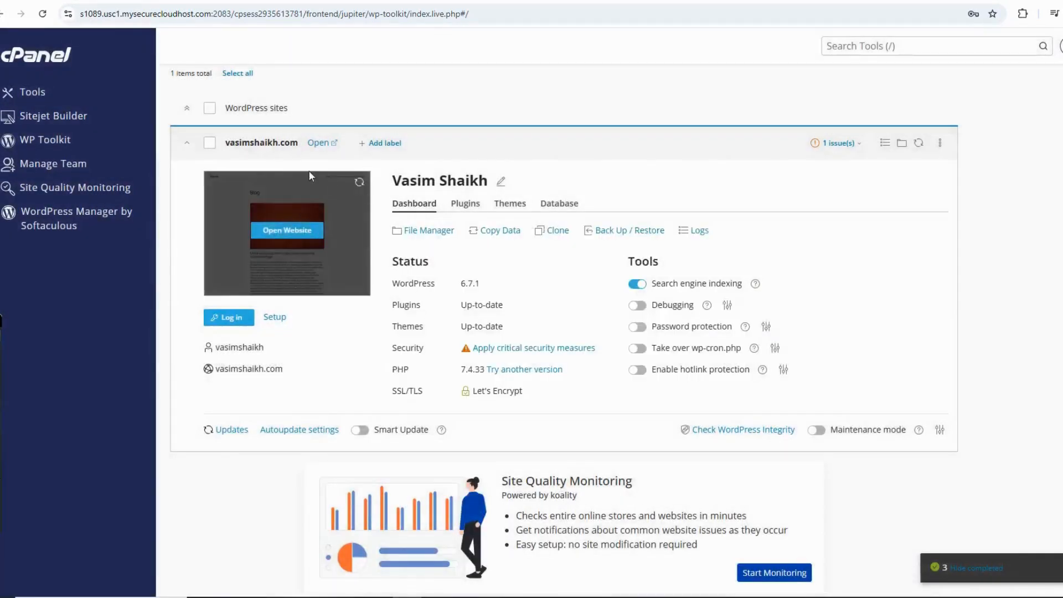
Open the new WordPress website from WP Toolkit and examine its site title and blog content.
{"action": "left_click", "coordinate": [319, 142]}
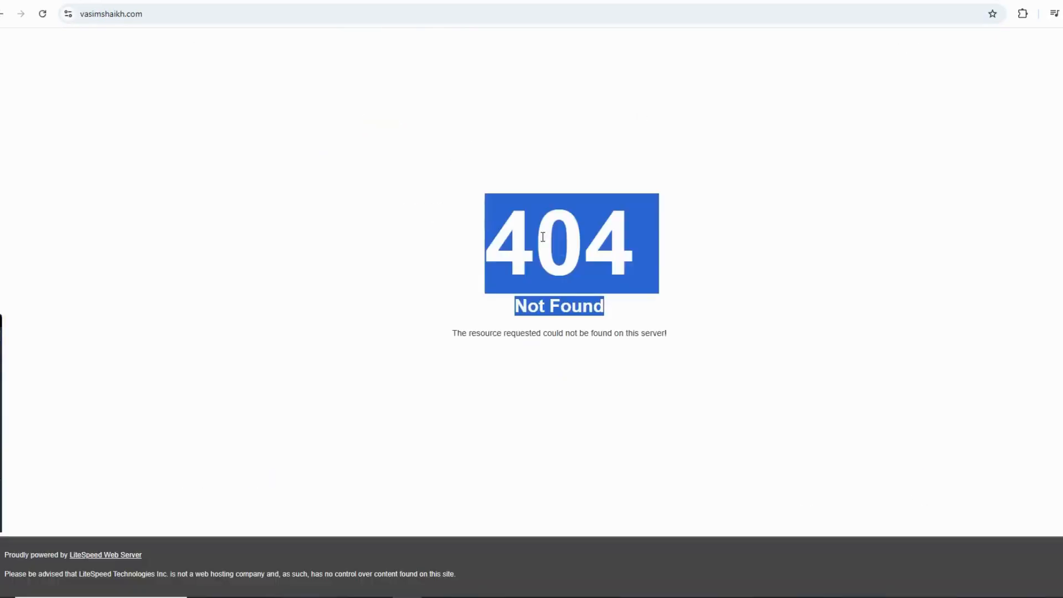
{"action": "left_click", "coordinate": [556, 356]}
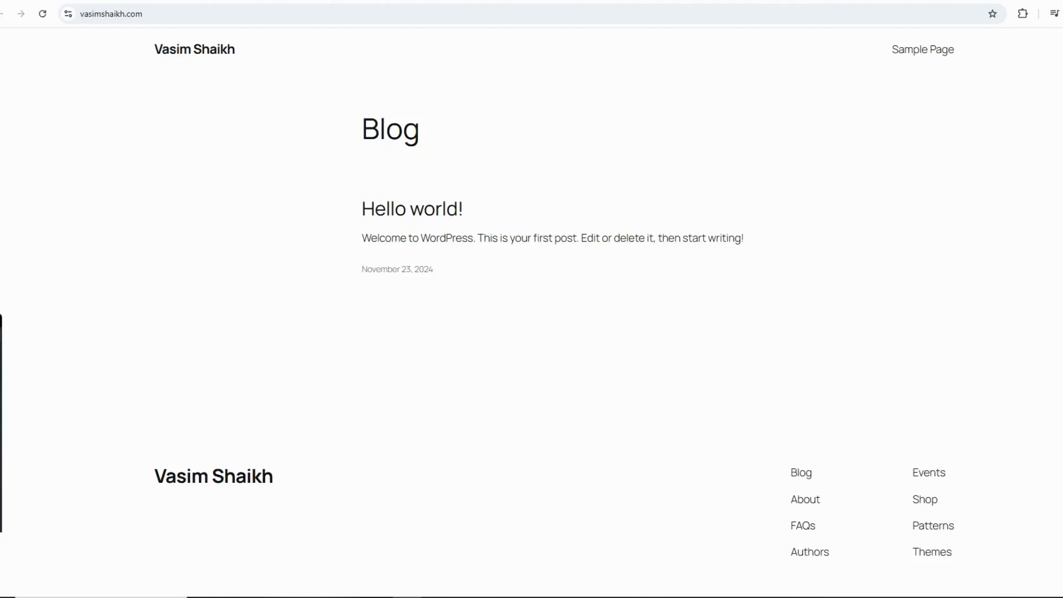
{"action": "left_click_drag", "start_coordinate": [134, 52], "coordinate": [271, 61]}
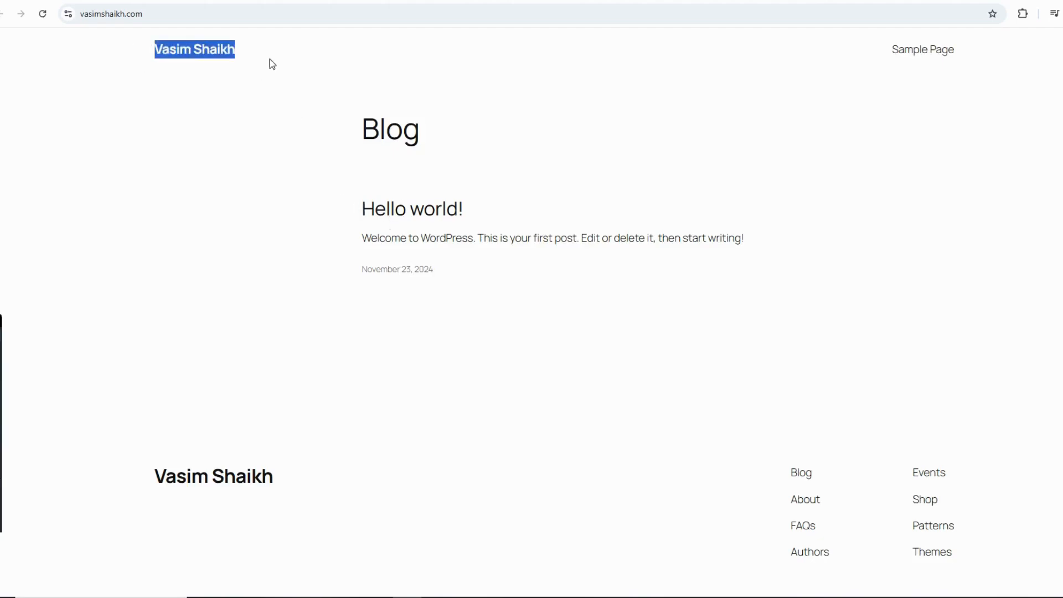
{"action": "left_click", "coordinate": [307, 65]}
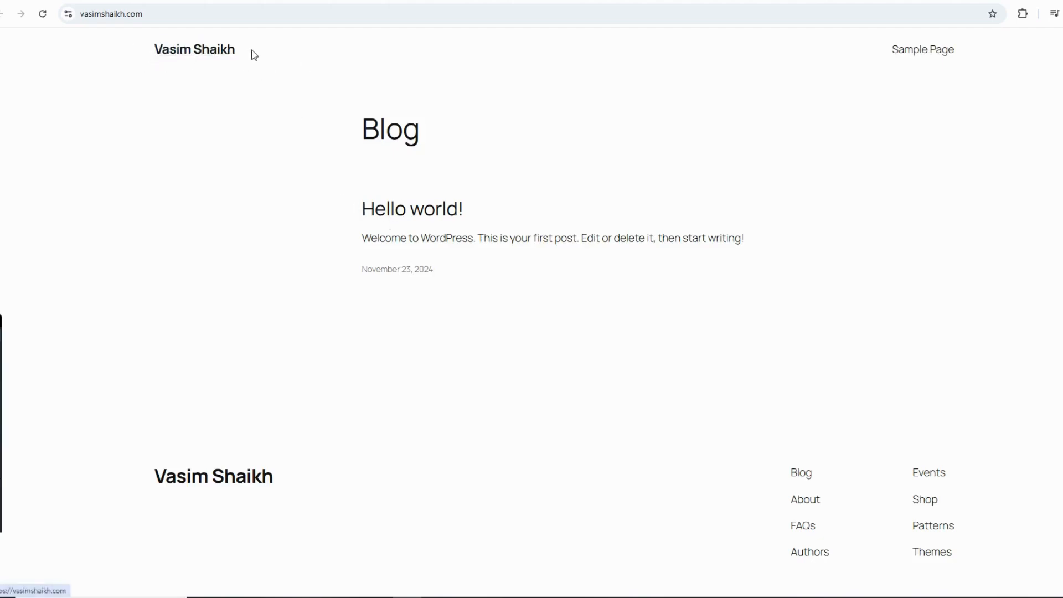
{"action": "left_click_drag", "start_coordinate": [320, 99], "coordinate": [794, 328]}
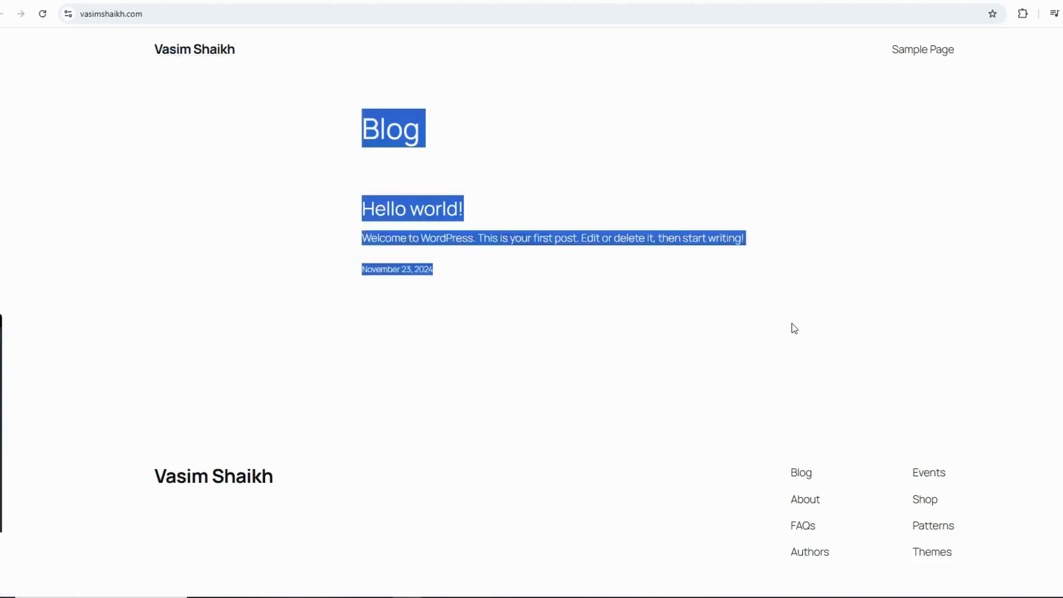
{"action": "left_click", "coordinate": [792, 324]}
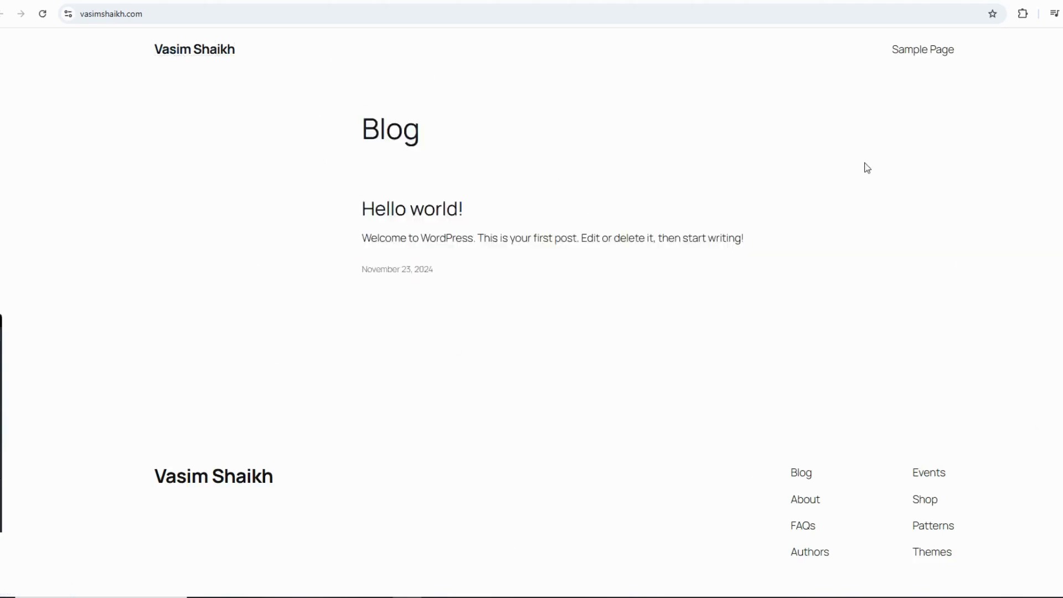
Go to the WordPress login page by adding /wp-admin to the website's address.
{"action": "left_click", "coordinate": [396, 1]}
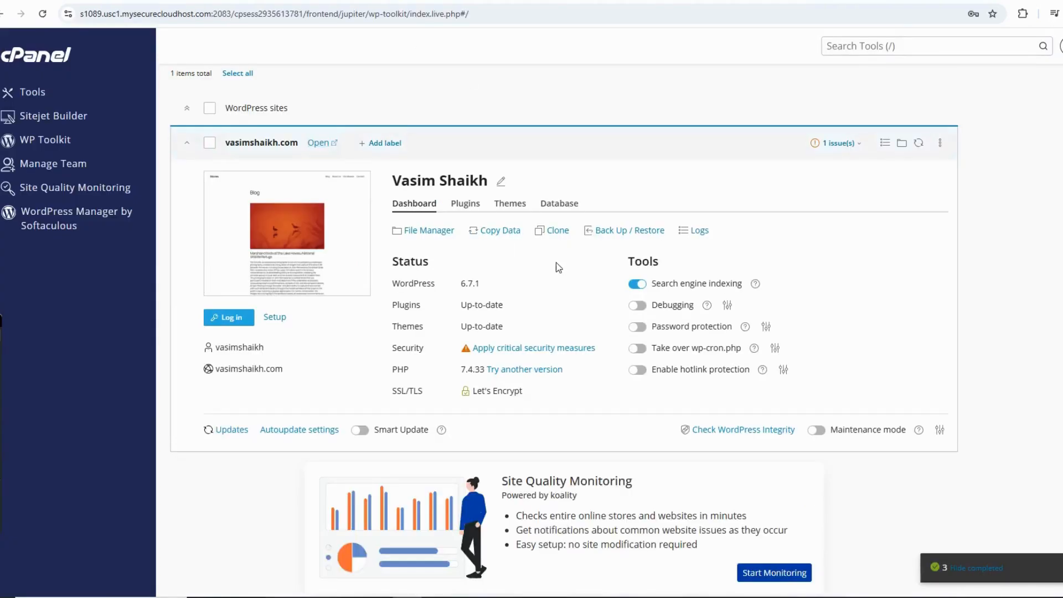
{"action": "left_click", "coordinate": [277, 0]}
{"action": "left_click", "coordinate": [272, 13]}
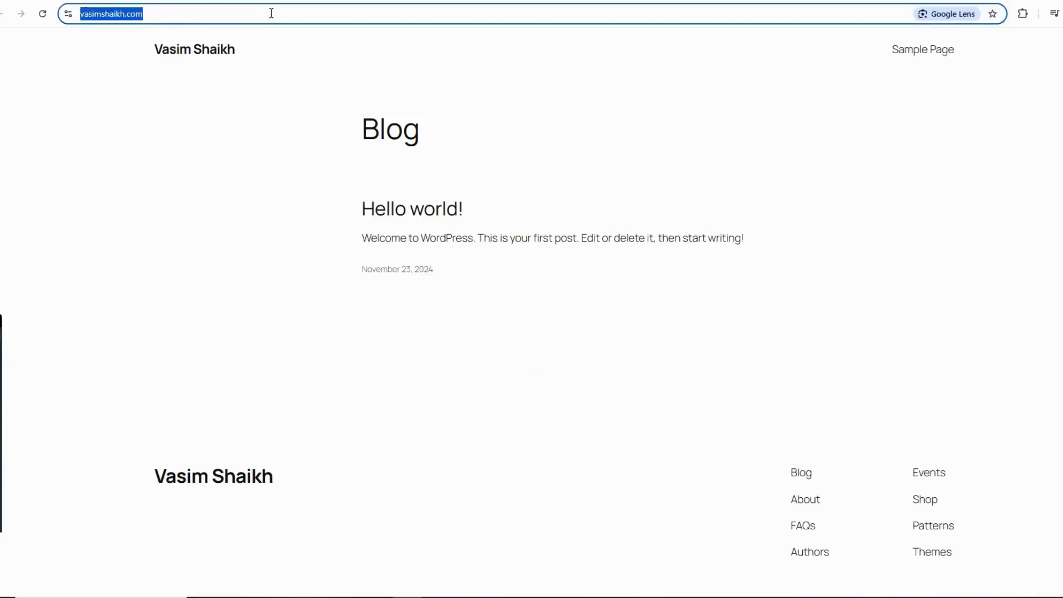
{"action": "left_click", "coordinate": [274, 13]}
{"action": "type", "text": "//"}
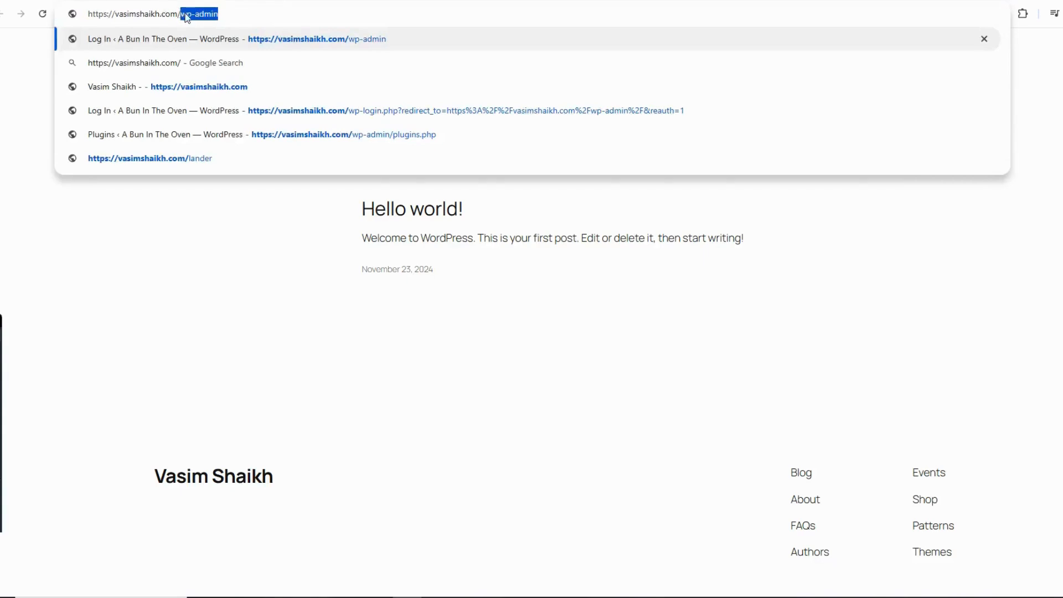
{"action": "left_click", "coordinate": [230, 15]}
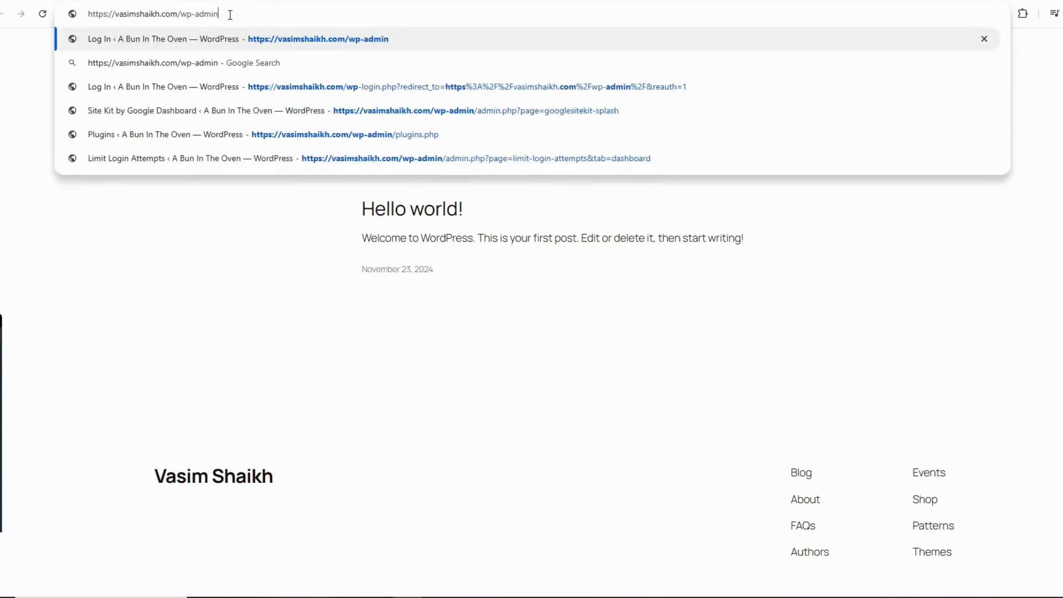
{"action": "key", "text": "Return"}
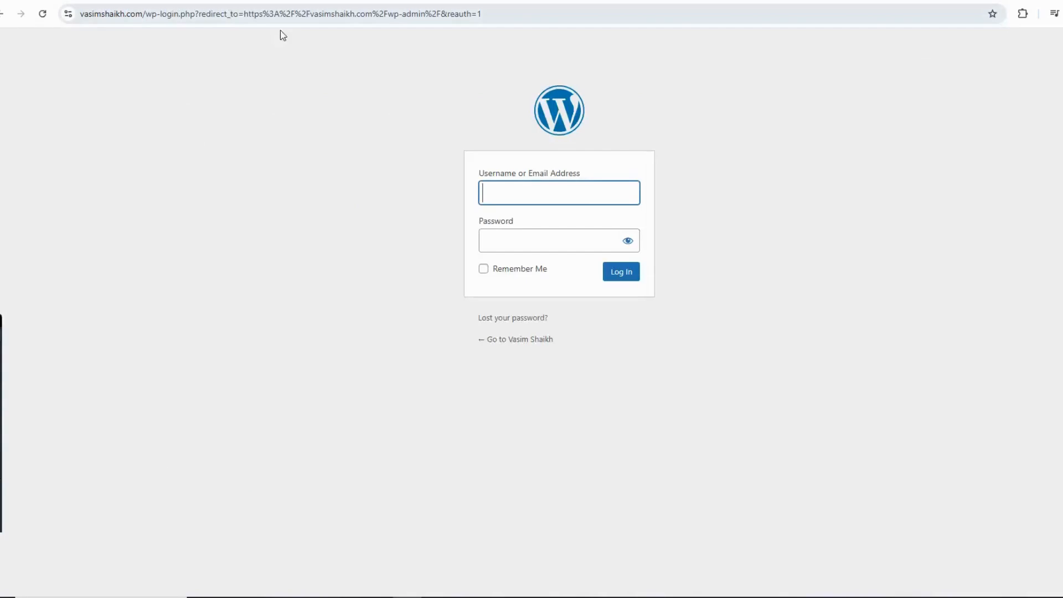
Log in to WordPress with the username admin and the account password, and save the login in the browser.
{"action": "left_click", "coordinate": [571, 193]}
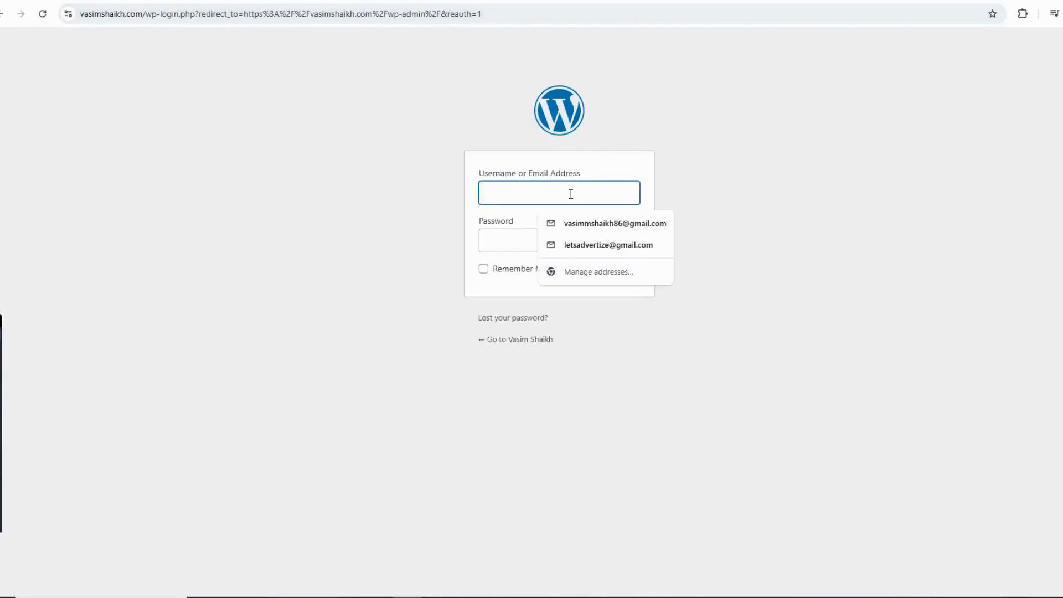
{"action": "type", "text": "admin"}
{"action": "key", "text": "Tab"}
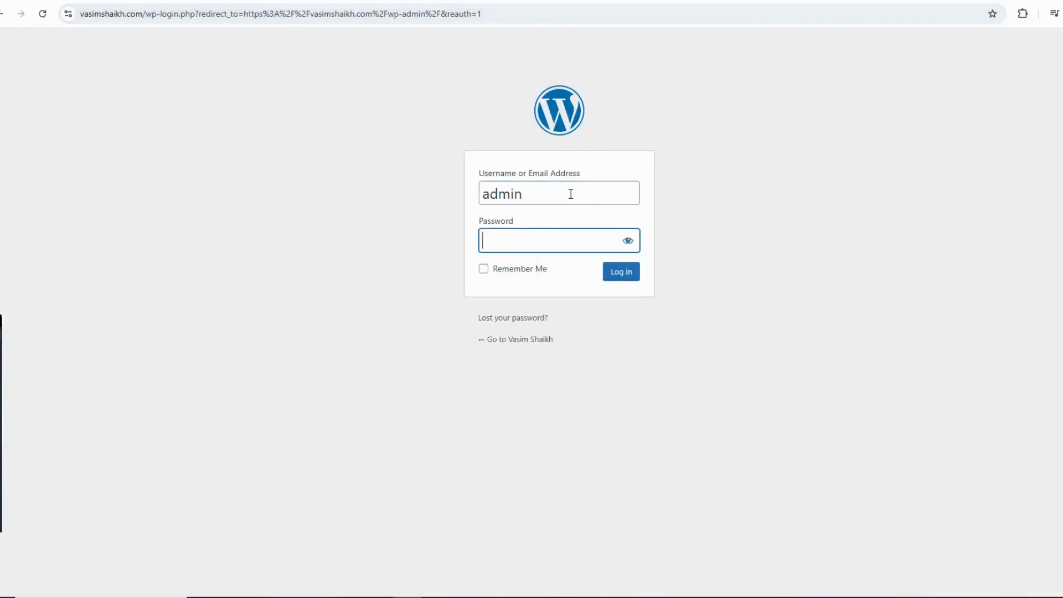
{"action": "type", "text": "*******"}
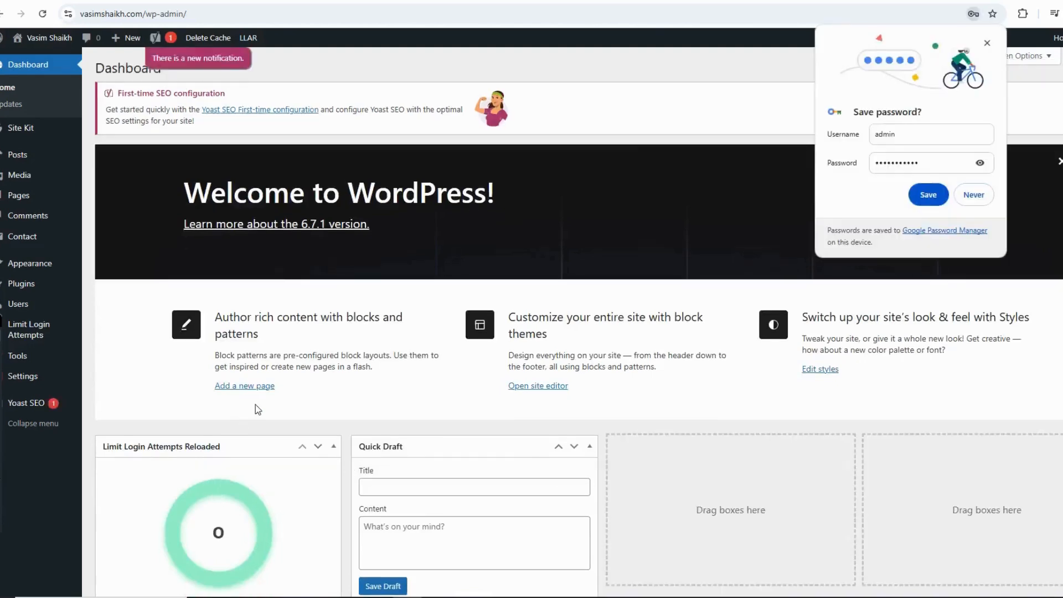
{"action": "left_click", "coordinate": [933, 200]}
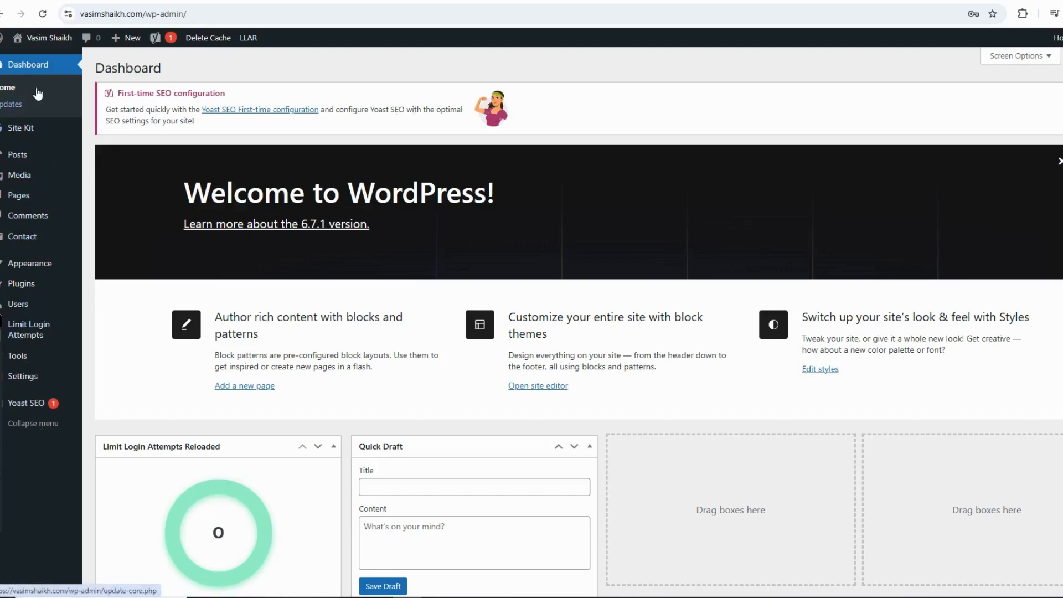
{"action": "mouse_move", "coordinate": [24, 175]}
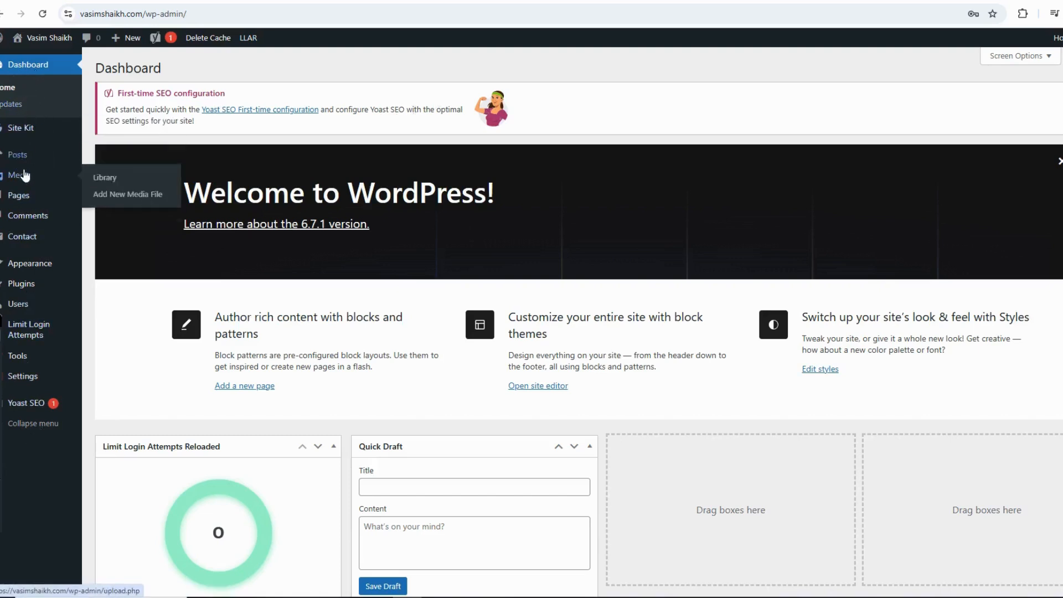
{"action": "mouse_move", "coordinate": [14, 204]}
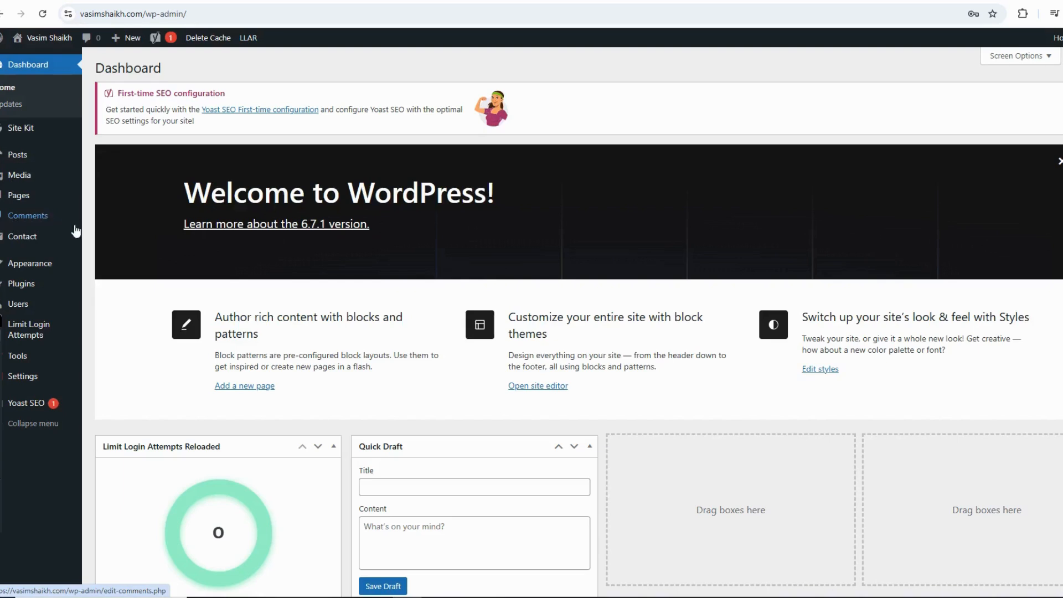
{"action": "mouse_move", "coordinate": [30, 265]}
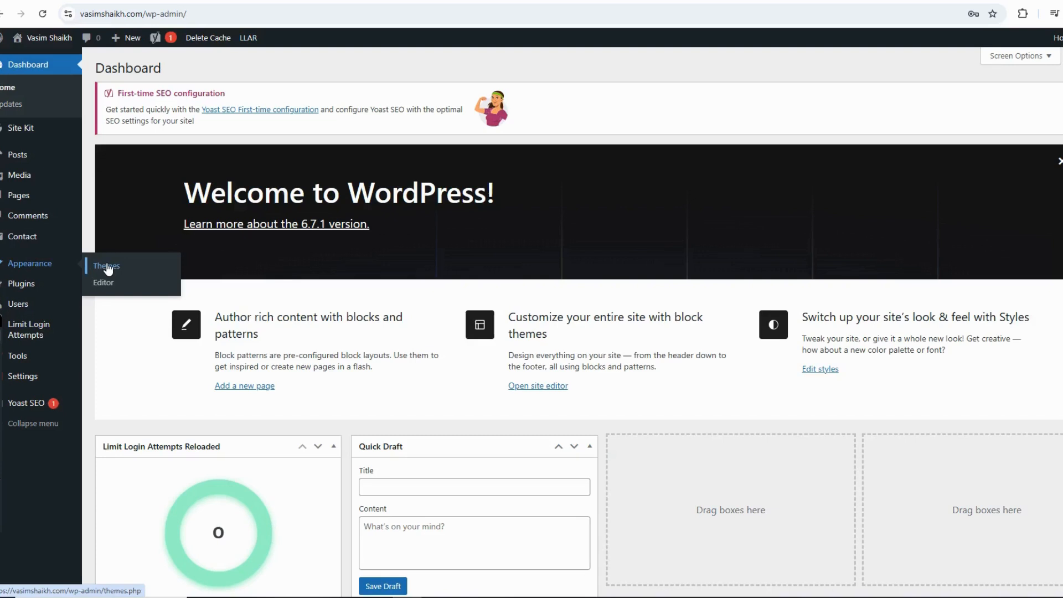
{"action": "mouse_move", "coordinate": [34, 290]}
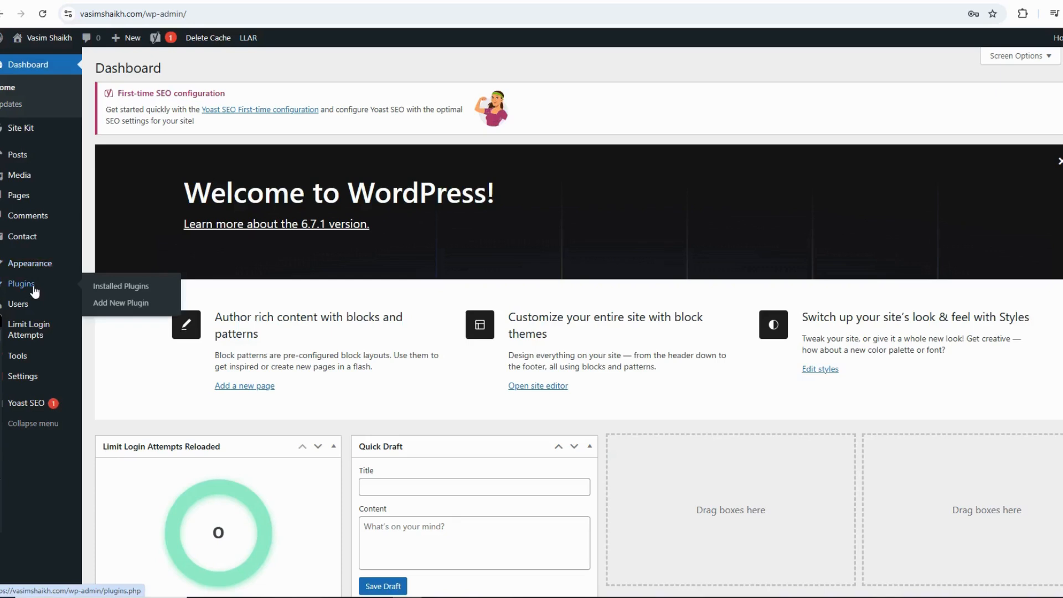